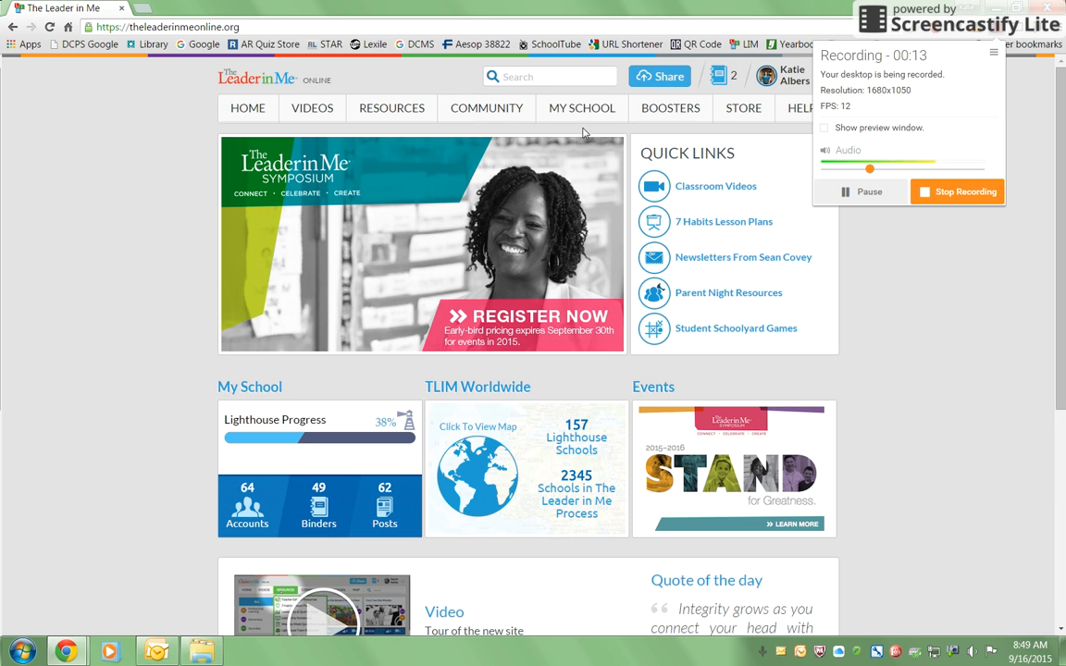
Open the school's Lighthouse Evidence Binder.
{"action": "mouse_move", "coordinate": [583, 111]}
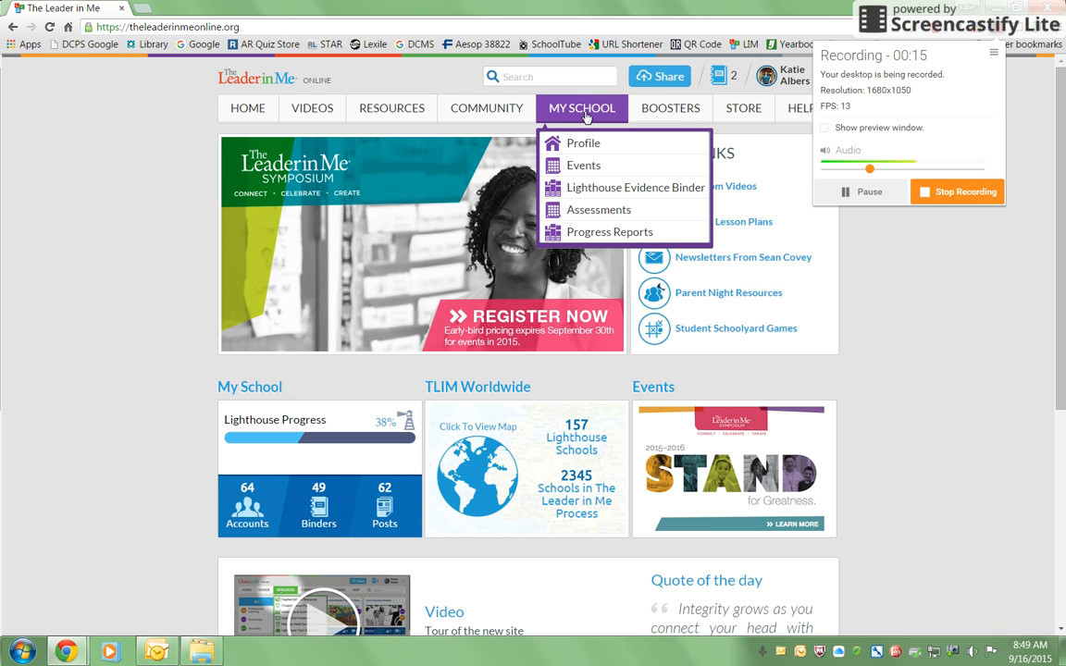
{"action": "left_click", "coordinate": [631, 196]}
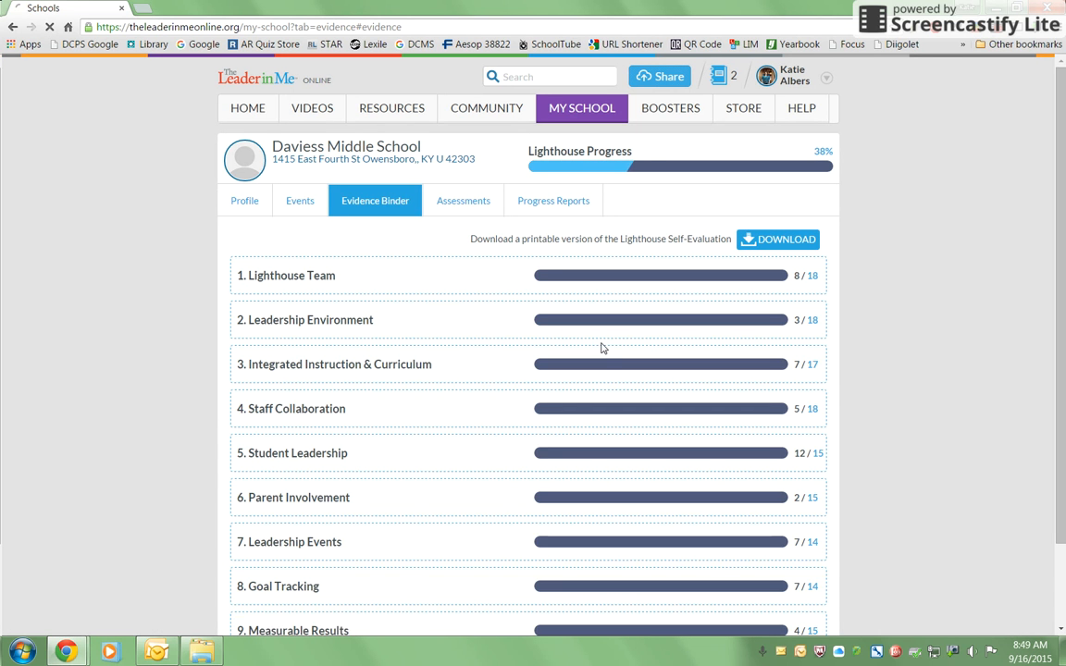
{"action": "scroll", "coordinate": [602, 348], "scroll_direction": "down", "scroll_amount": 1}
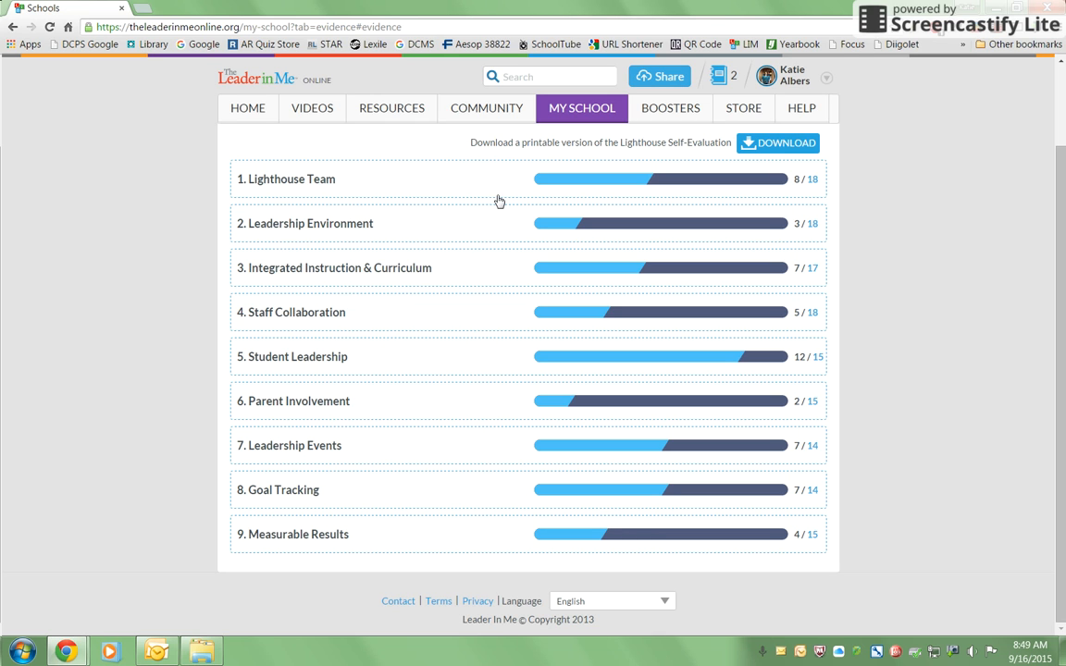
Browse the Level 2 items of Leadership Environment, then return to the binder overview.
{"action": "left_click", "coordinate": [293, 237]}
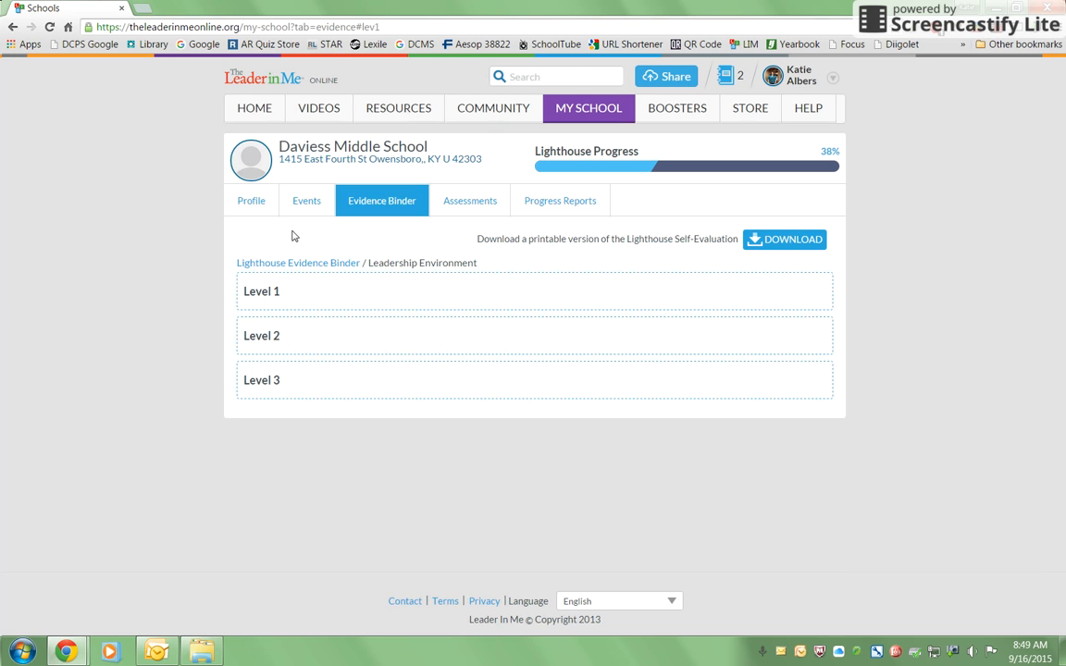
{"action": "left_click", "coordinate": [286, 340]}
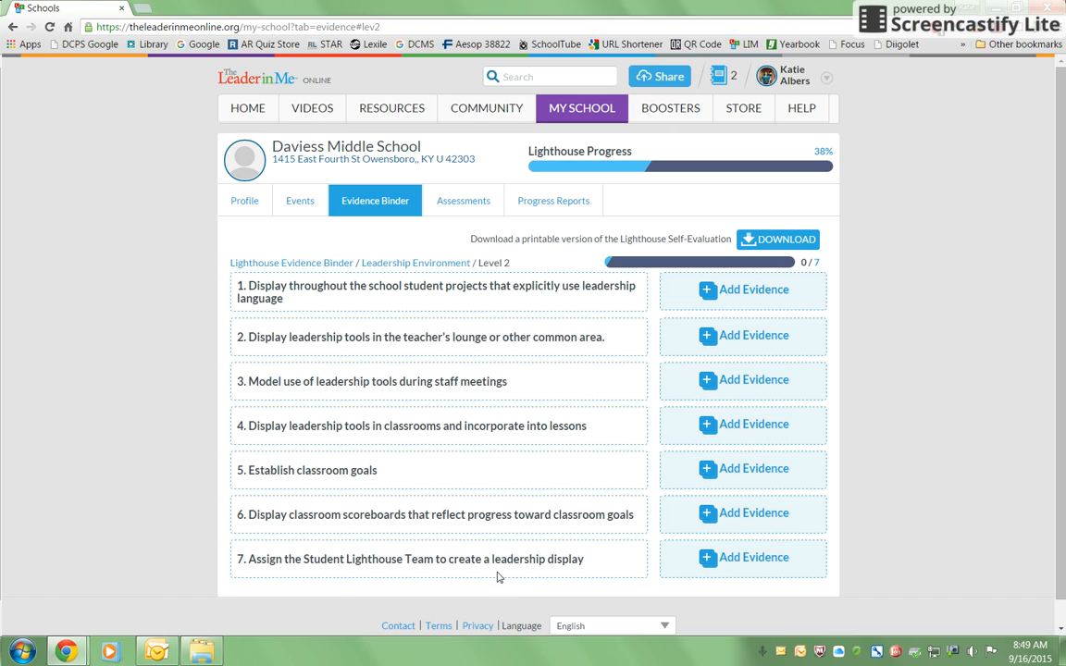
{"action": "left_click", "coordinate": [367, 197]}
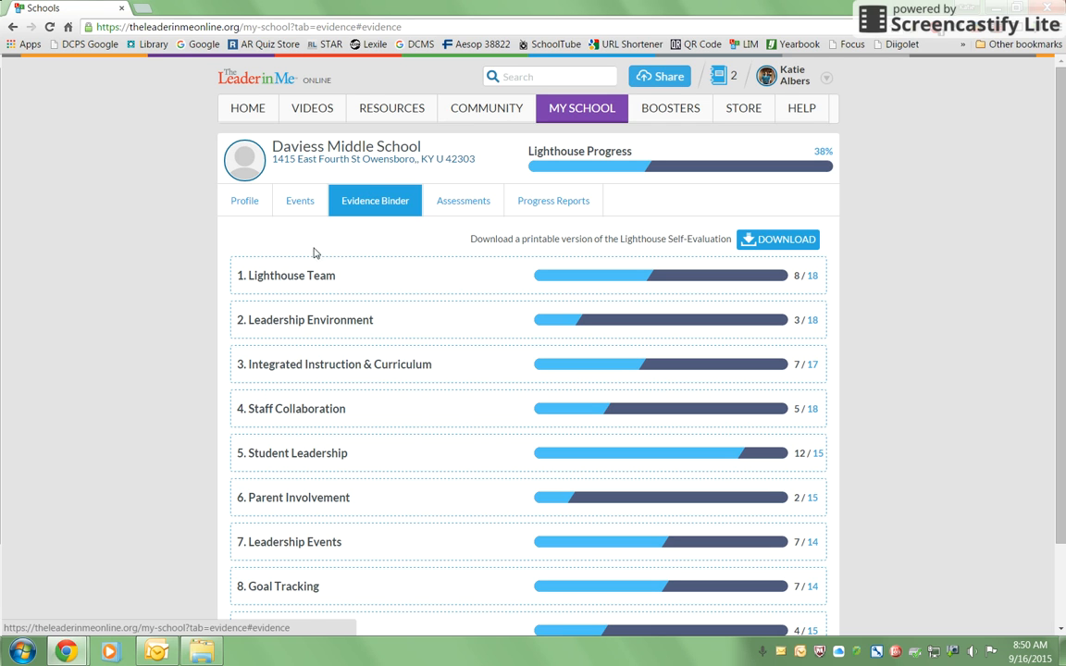
Open Level 2 of the Goal Tracking category.
{"action": "scroll", "coordinate": [241, 232], "scroll_direction": "down", "scroll_amount": 1}
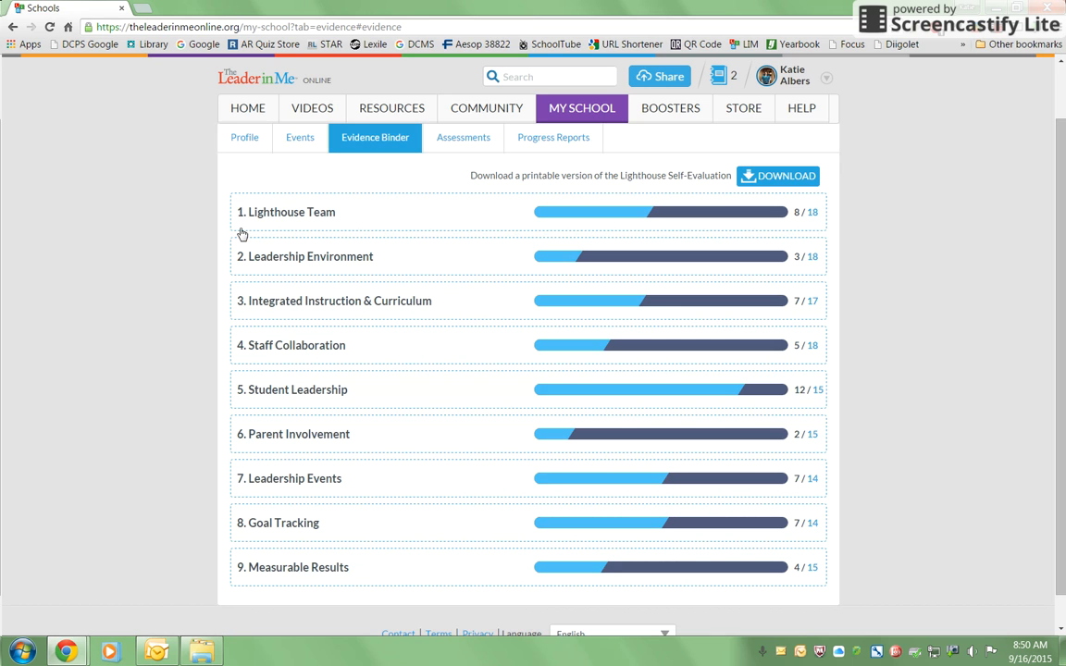
{"action": "left_click", "coordinate": [313, 526]}
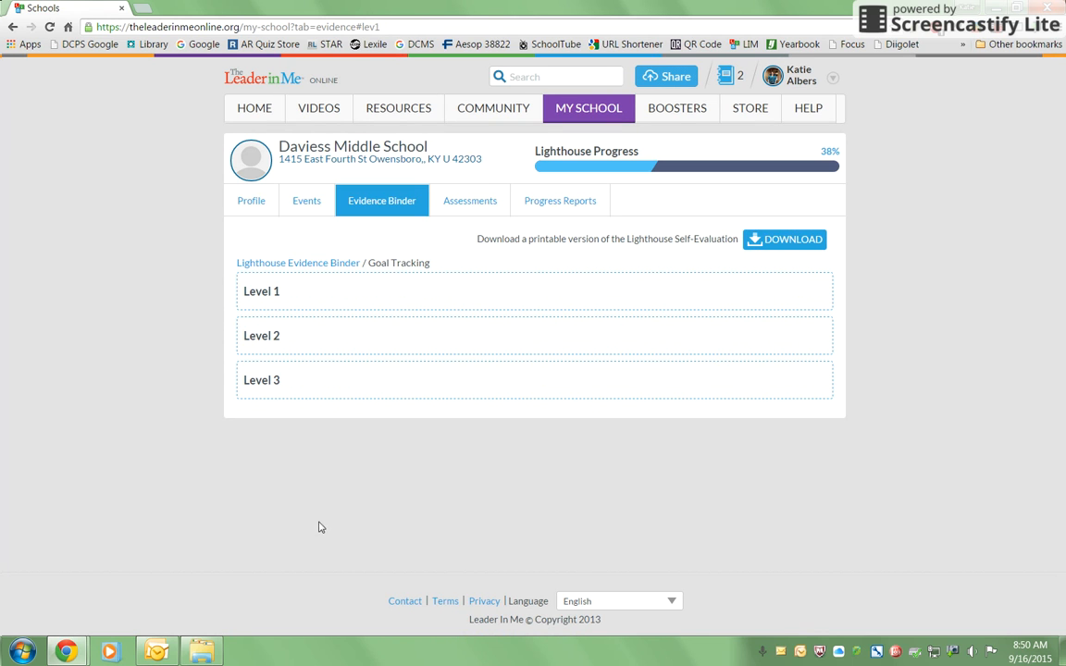
{"action": "left_click", "coordinate": [303, 337]}
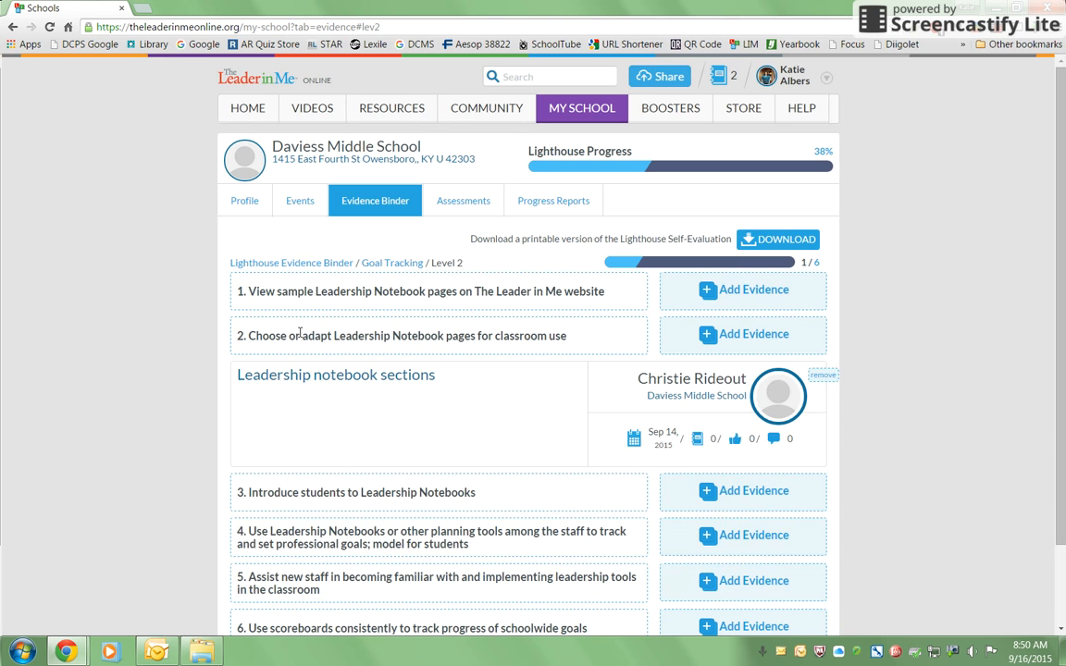
{"action": "scroll", "coordinate": [307, 333], "scroll_direction": "down", "scroll_amount": 2}
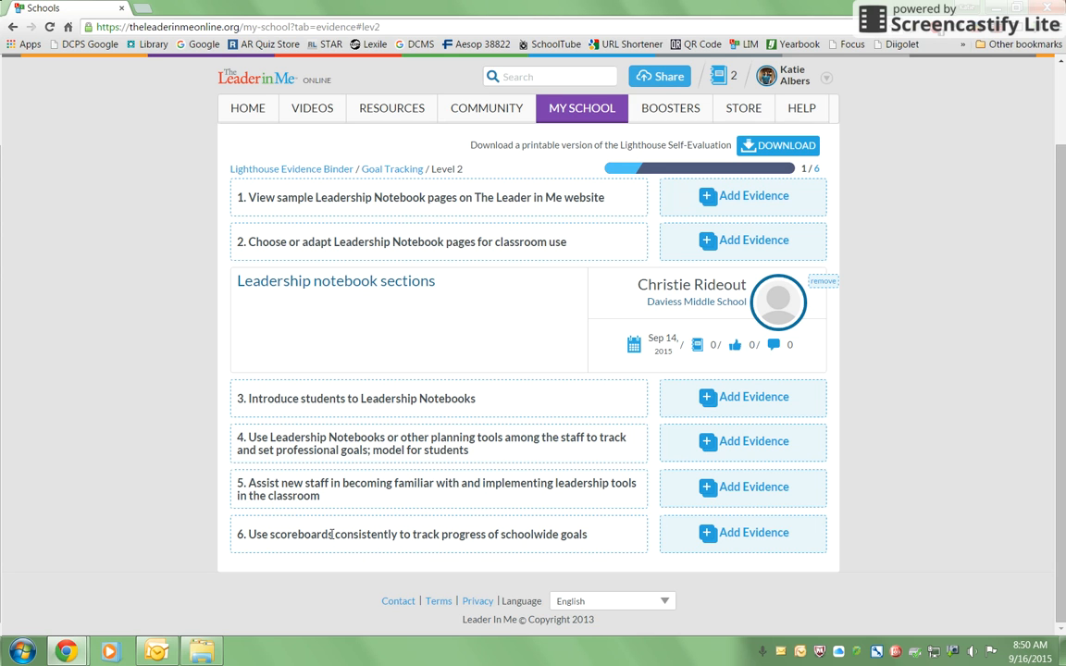
Create a new evidence post for item 6, using scoreboards to track progress of schoolwide goals.
{"action": "left_click", "coordinate": [748, 534]}
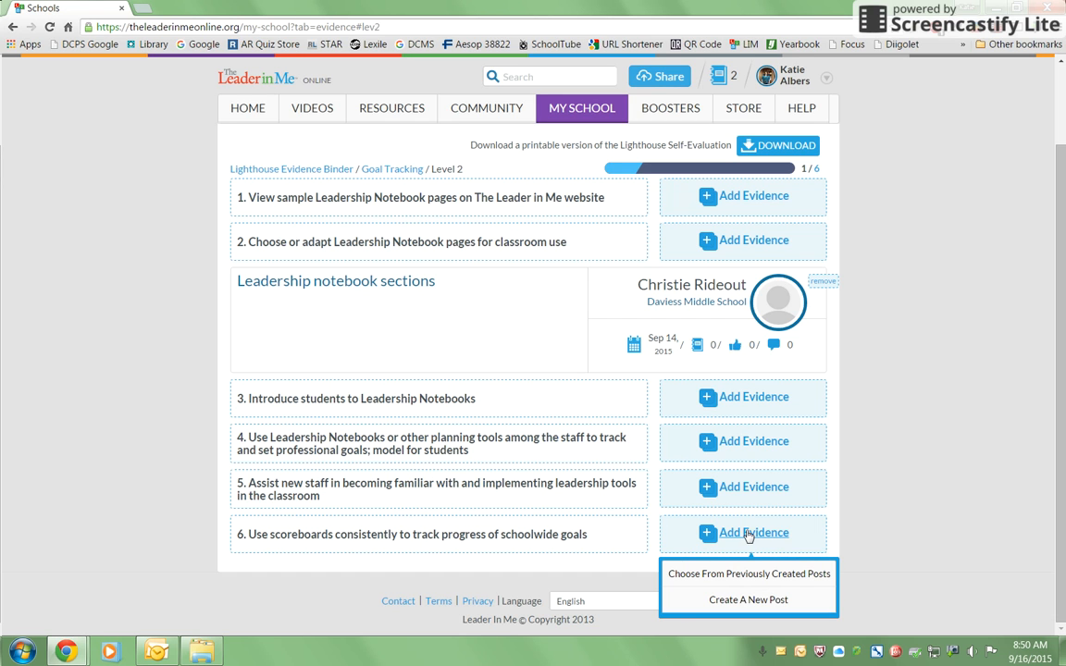
{"action": "left_click", "coordinate": [768, 602]}
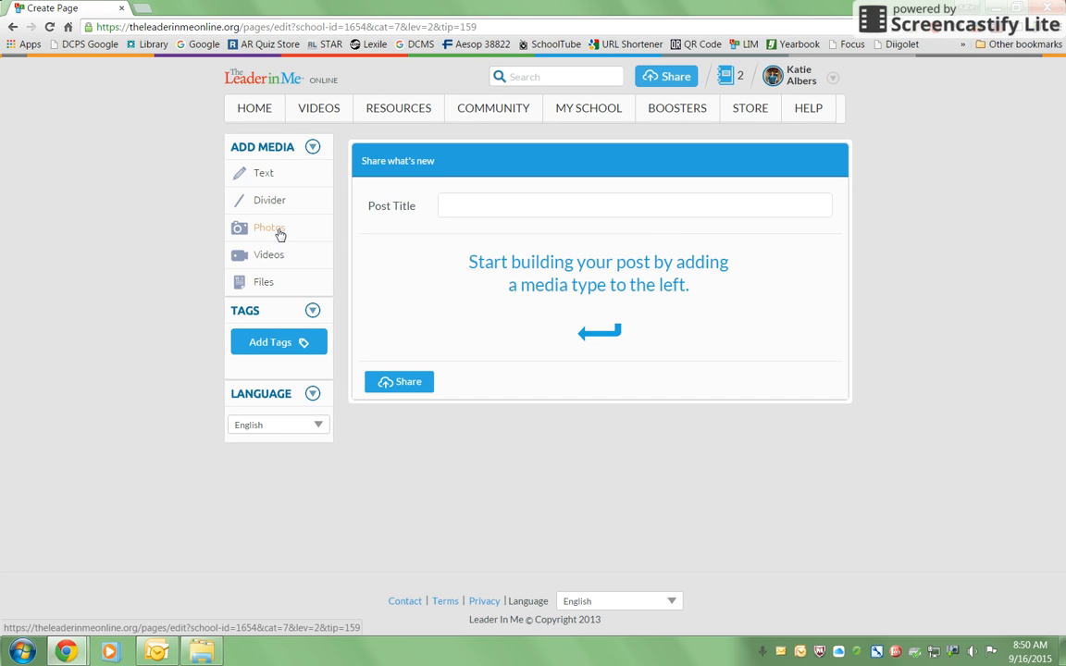
Add a photo block to the post and upload the image DSCN0318.
{"action": "mouse_move", "coordinate": [282, 258]}
{"action": "left_click", "coordinate": [272, 257]}
{"action": "left_click", "coordinate": [265, 231]}
{"action": "scroll", "coordinate": [263, 234], "scroll_direction": "down", "scroll_amount": 1}
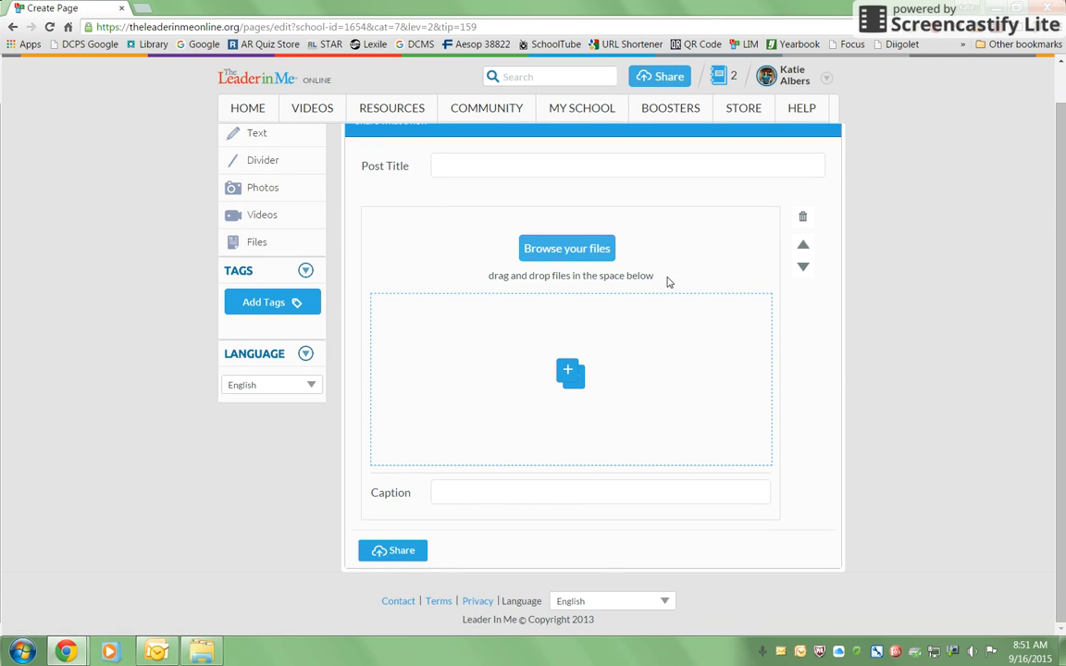
{"action": "left_click", "coordinate": [534, 251]}
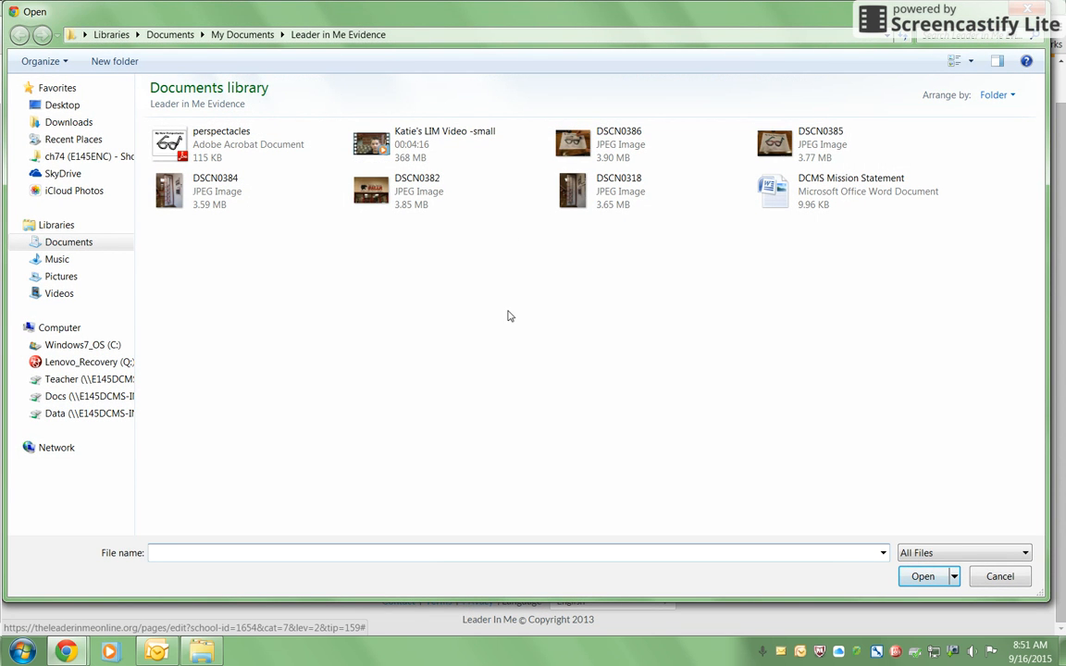
{"action": "left_click", "coordinate": [589, 190]}
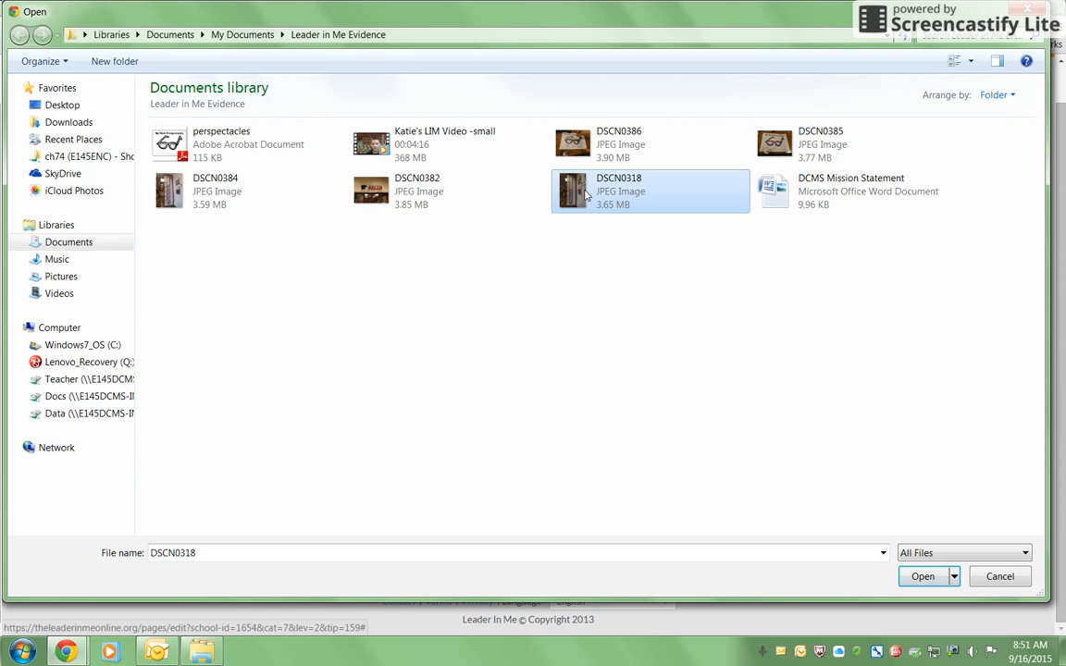
{"action": "left_click", "coordinate": [932, 578]}
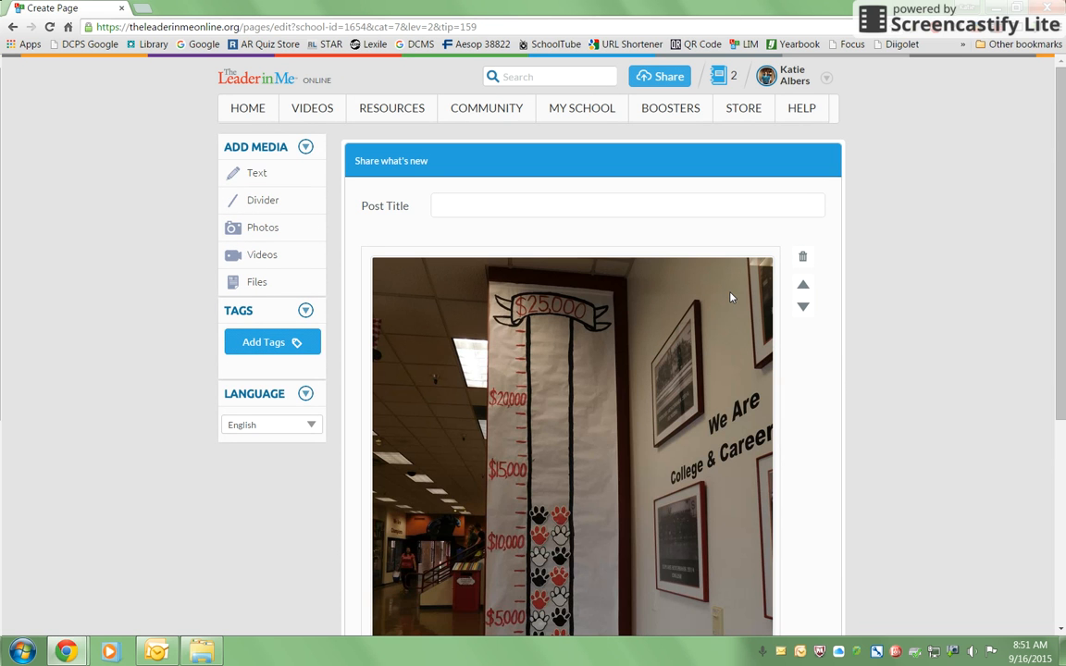
Caption the first photo "$12,000 toward goal".
{"action": "scroll", "coordinate": [729, 296], "scroll_direction": "down", "scroll_amount": 2}
{"action": "scroll", "coordinate": [729, 296], "scroll_direction": "down", "scroll_amount": 2}
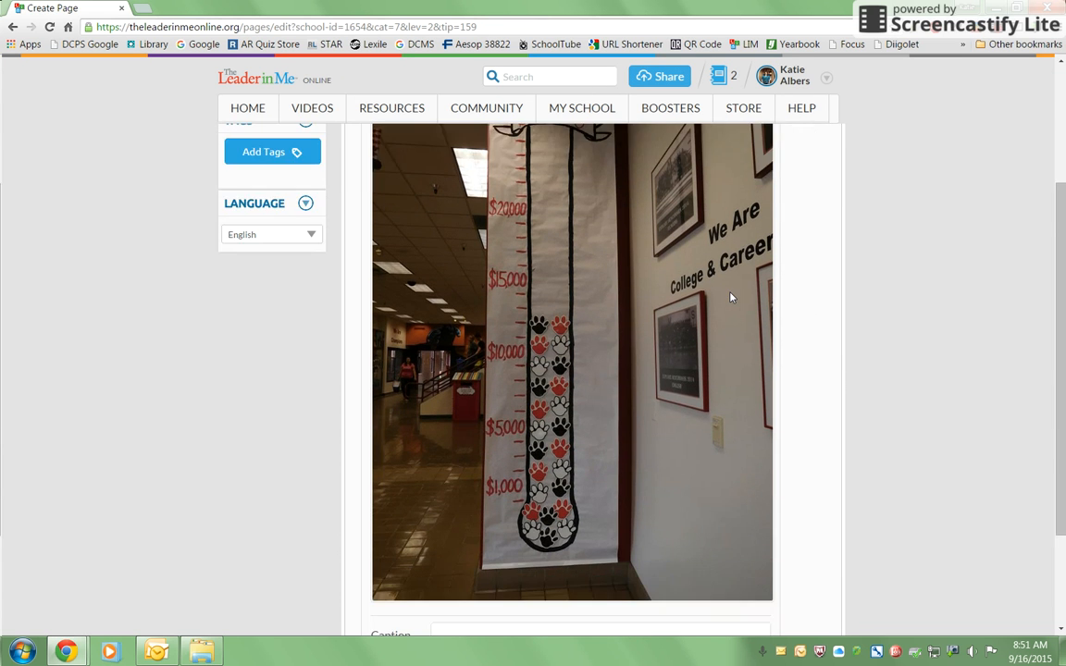
{"action": "scroll", "coordinate": [730, 296], "scroll_direction": "down", "scroll_amount": 1}
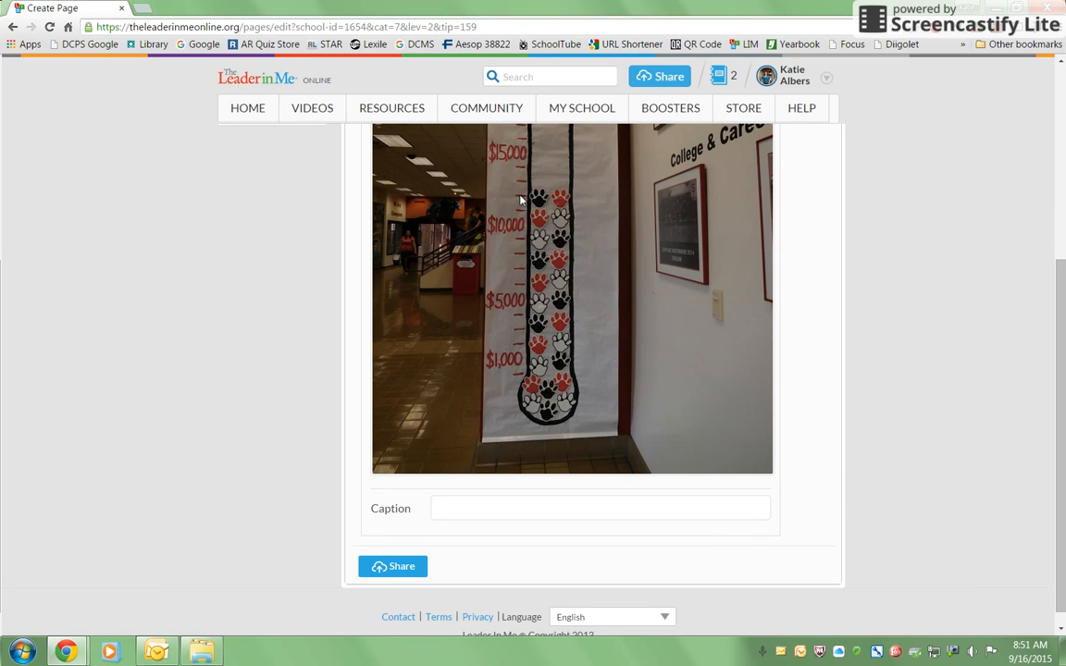
{"action": "left_click", "coordinate": [533, 511]}
{"action": "type", "text": "$12,000 toward goal"}
Add a second photo block and upload the image DSCN0384.
{"action": "scroll", "coordinate": [566, 365], "scroll_direction": "up", "scroll_amount": 4}
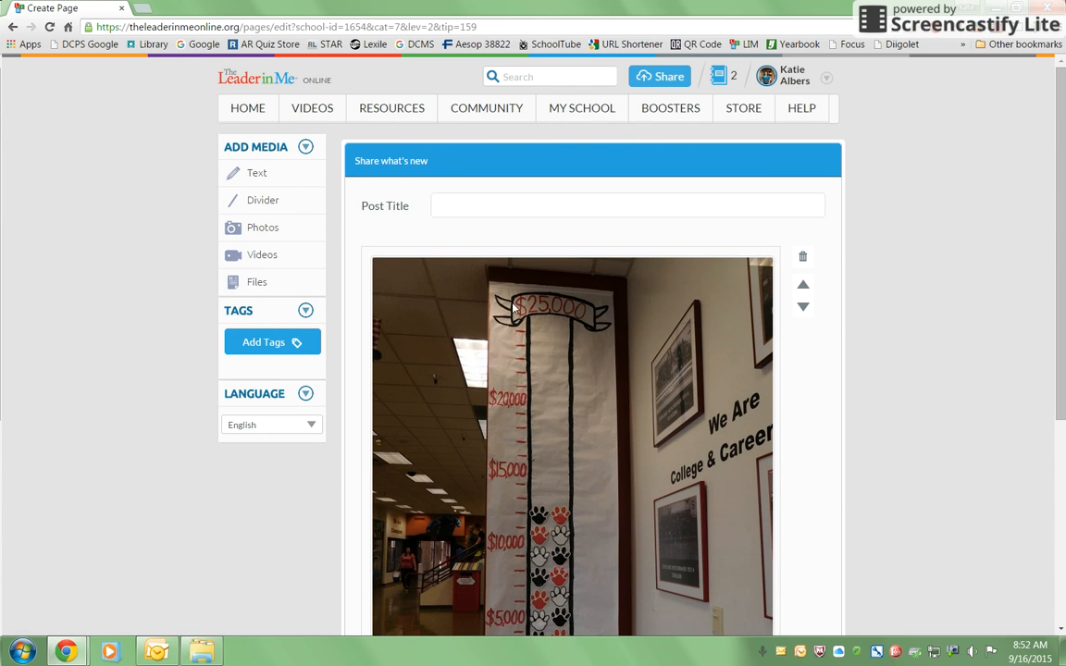
{"action": "left_click", "coordinate": [242, 229]}
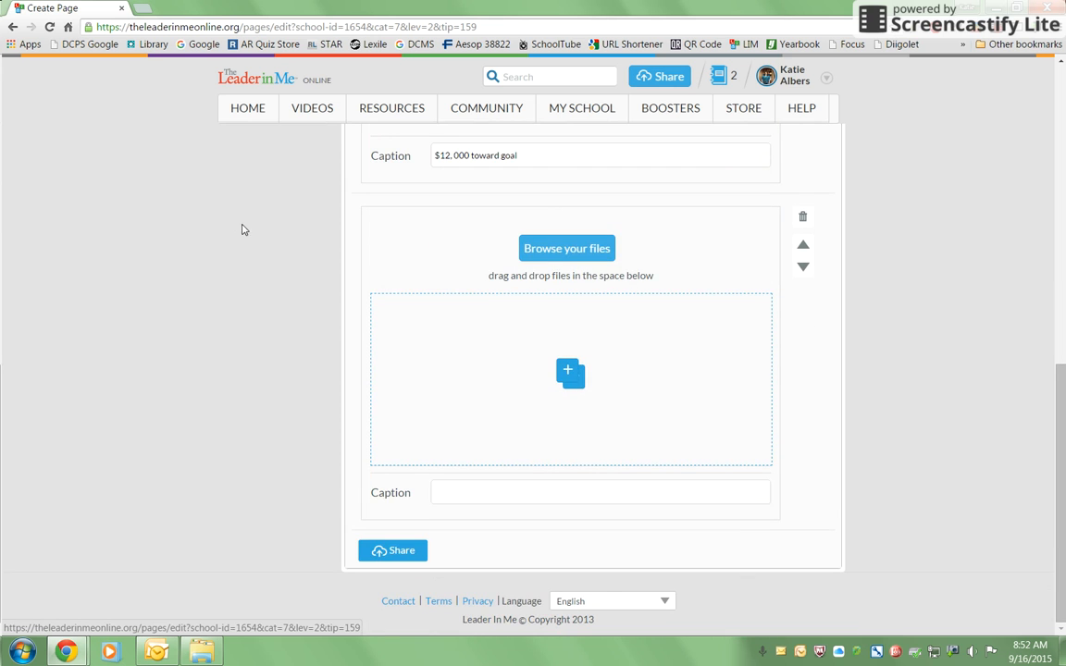
{"action": "left_click", "coordinate": [533, 248]}
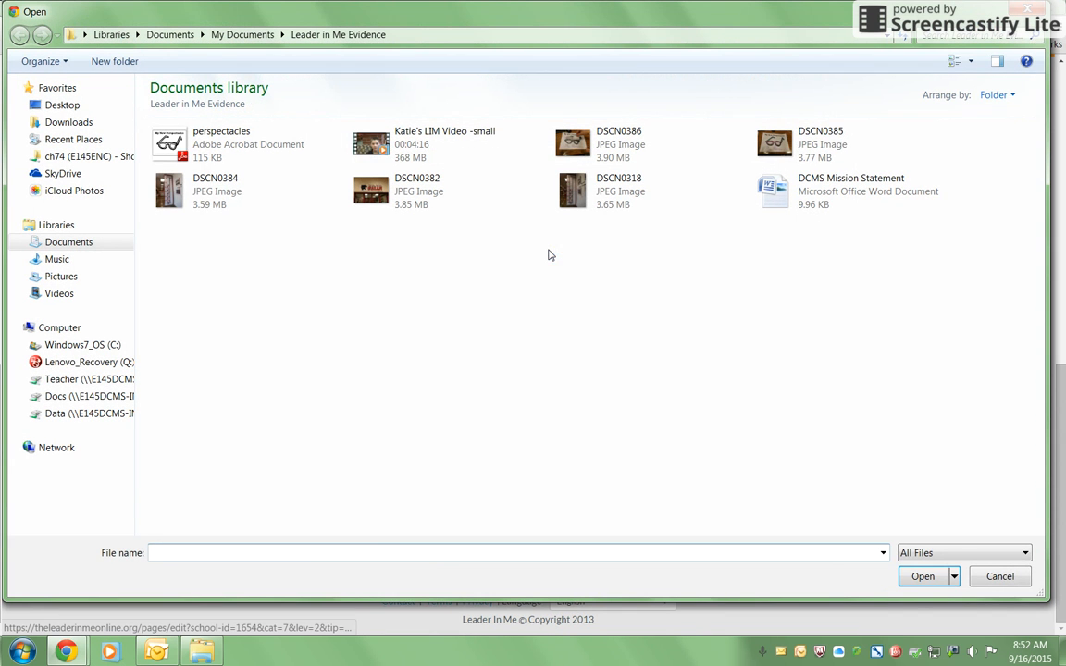
{"action": "left_click", "coordinate": [152, 184]}
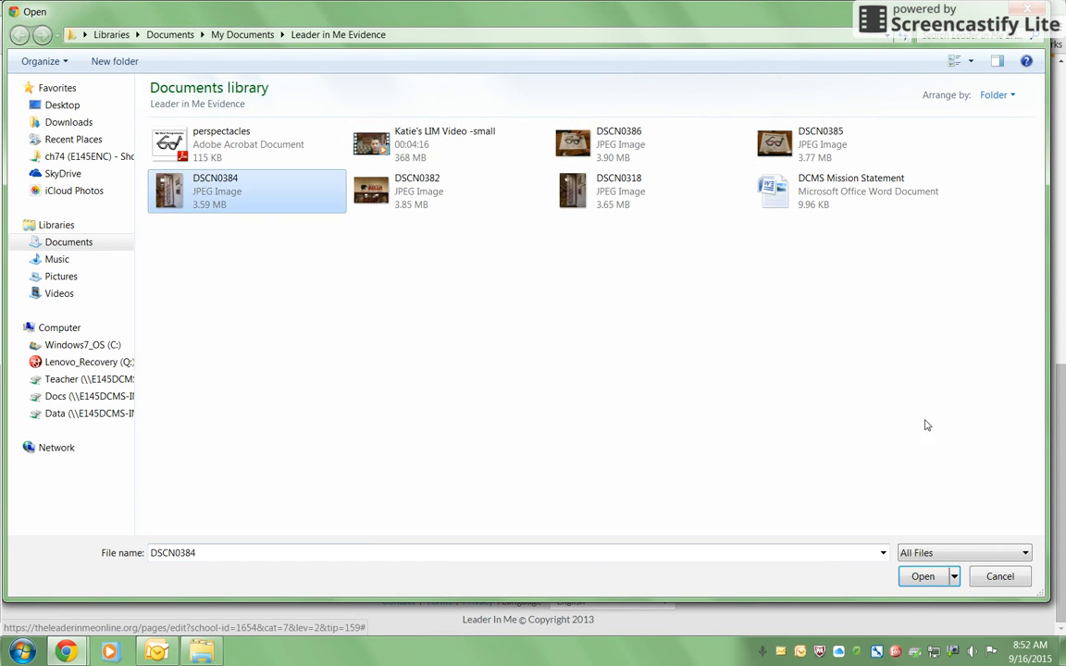
{"action": "left_click", "coordinate": [925, 575]}
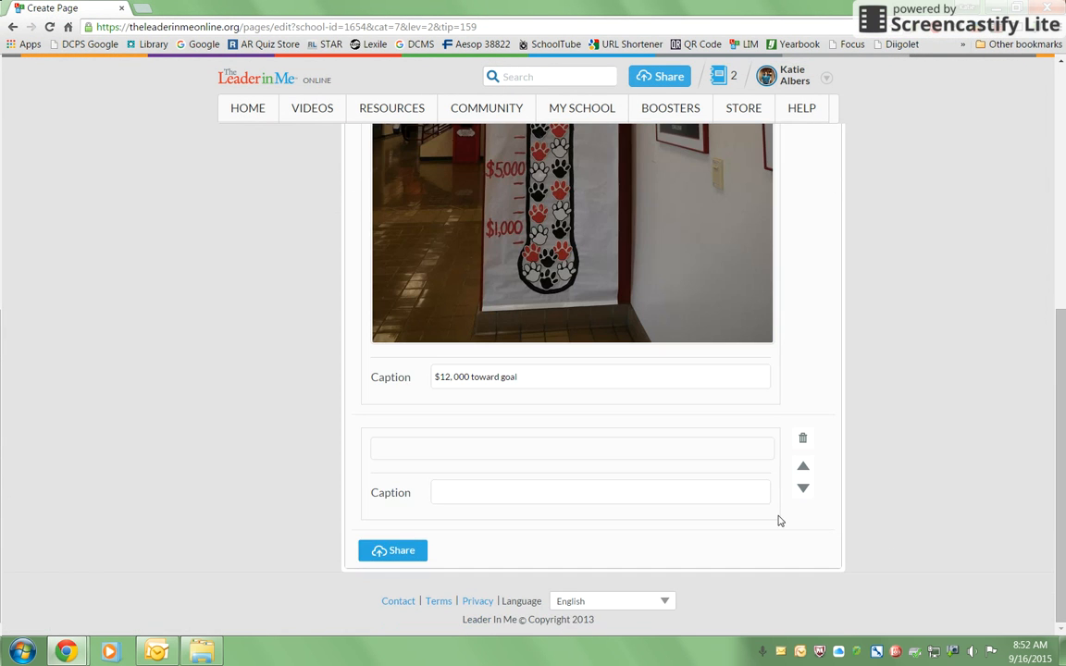
Caption the second photo "$17,000 toward goal".
{"action": "scroll", "coordinate": [658, 445], "scroll_direction": "down", "scroll_amount": 3}
{"action": "scroll", "coordinate": [657, 445], "scroll_direction": "down", "scroll_amount": 1}
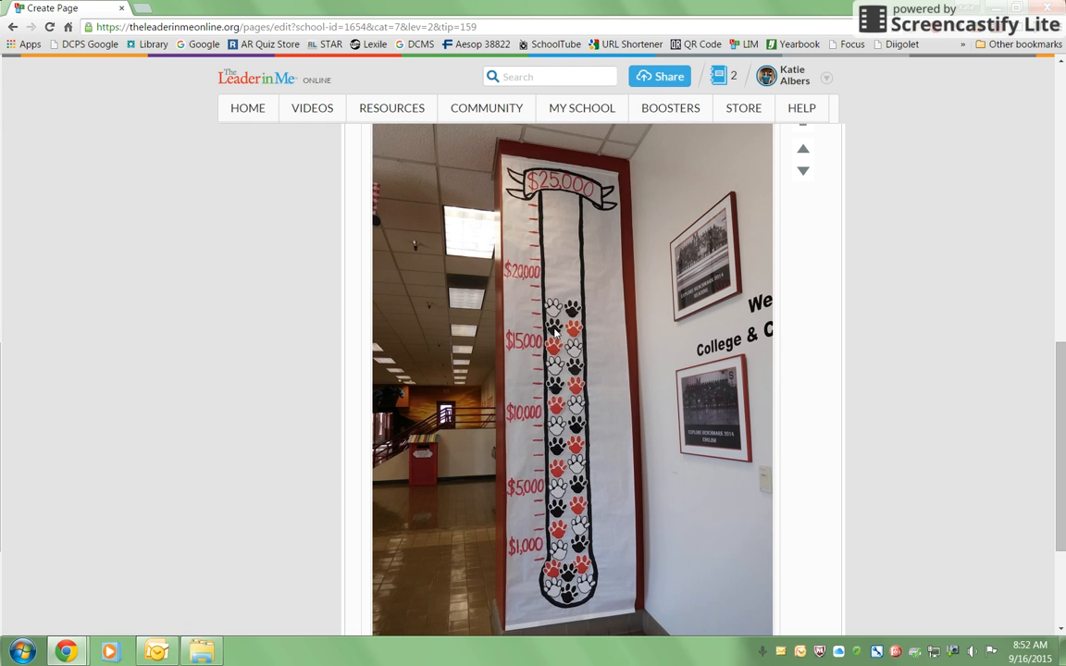
{"action": "scroll", "coordinate": [538, 340], "scroll_direction": "down", "scroll_amount": 3}
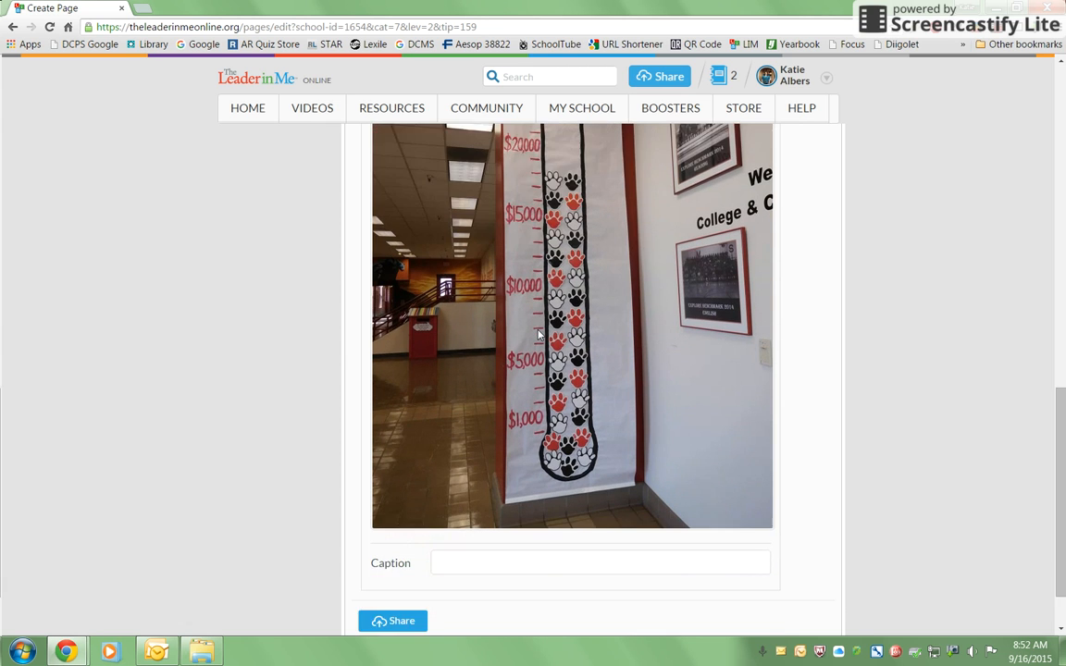
{"action": "left_click", "coordinate": [541, 499]}
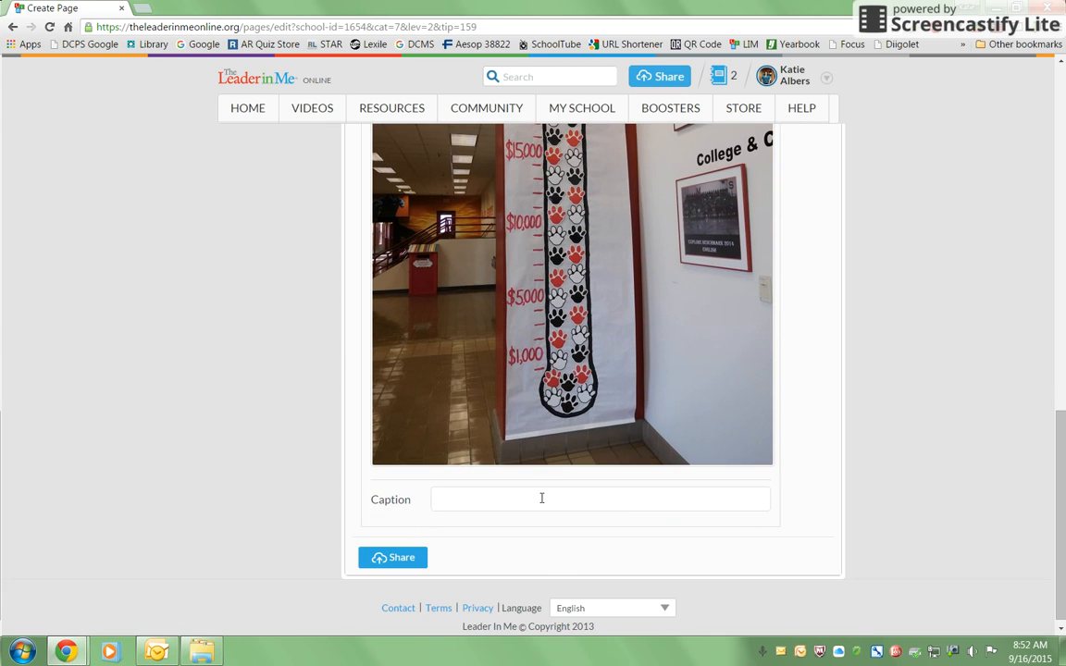
{"action": "type", "text": "$17,000 toa"}
Add a text block reading "These are scoreboards used to track the progress of a school-wide goal for our Fall Walk-a-thon fundraiser.".
{"action": "scroll", "coordinate": [520, 379], "scroll_direction": "up", "scroll_amount": 6}
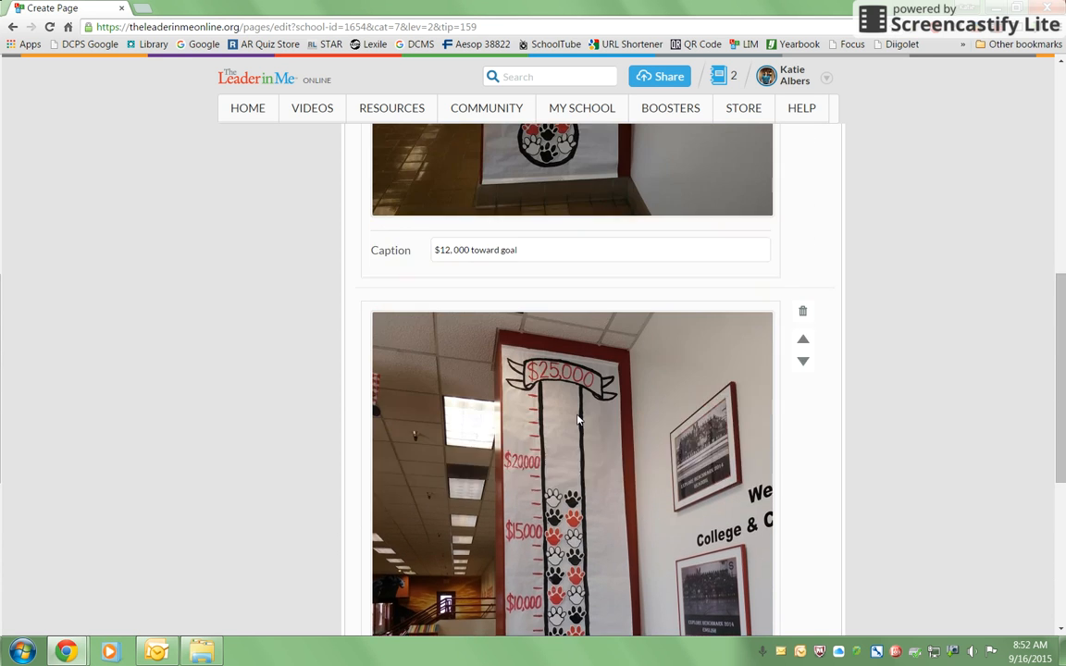
{"action": "scroll", "coordinate": [577, 420], "scroll_direction": "up", "scroll_amount": 5}
{"action": "scroll", "coordinate": [577, 420], "scroll_direction": "down", "scroll_amount": 2}
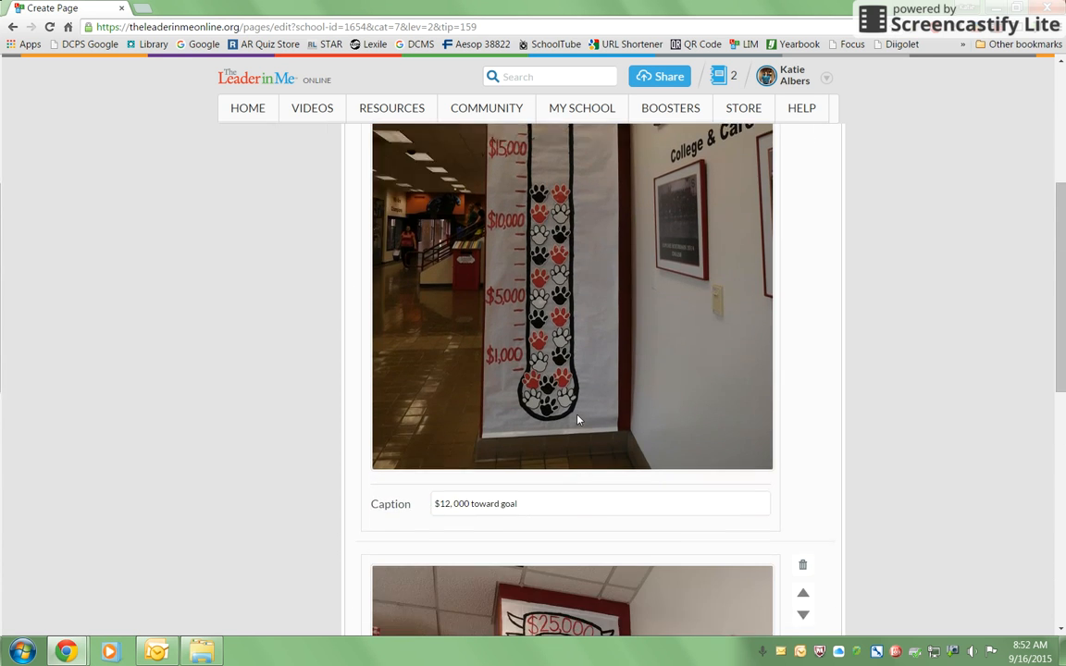
{"action": "scroll", "coordinate": [577, 420], "scroll_direction": "down", "scroll_amount": 6}
{"action": "scroll", "coordinate": [574, 421], "scroll_direction": "up", "scroll_amount": 5}
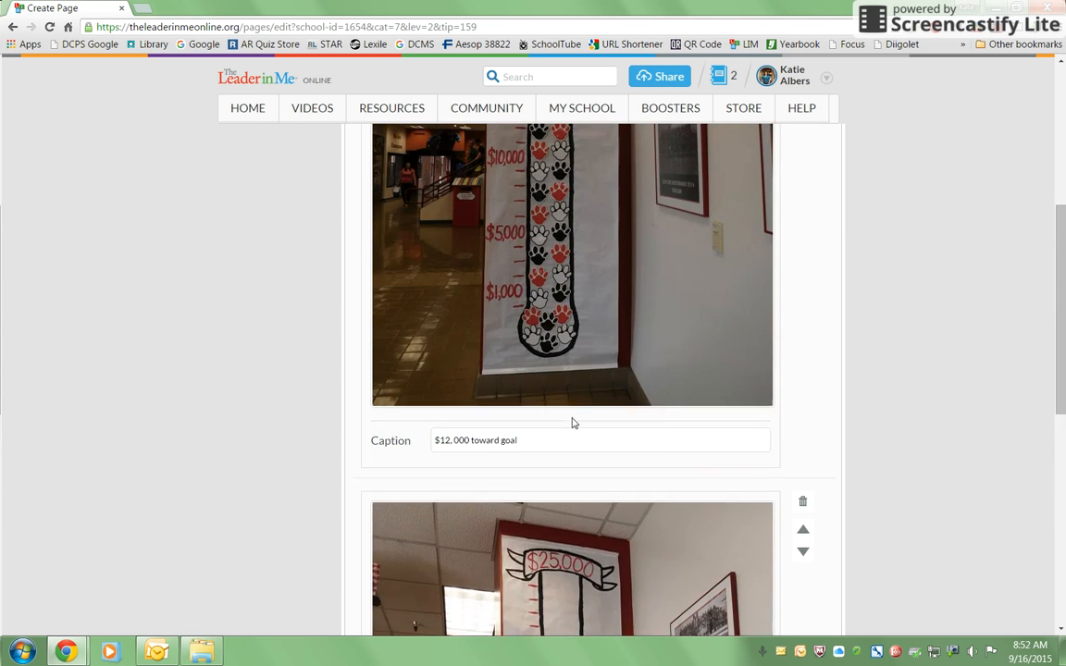
{"action": "scroll", "coordinate": [571, 423], "scroll_direction": "up", "scroll_amount": 7}
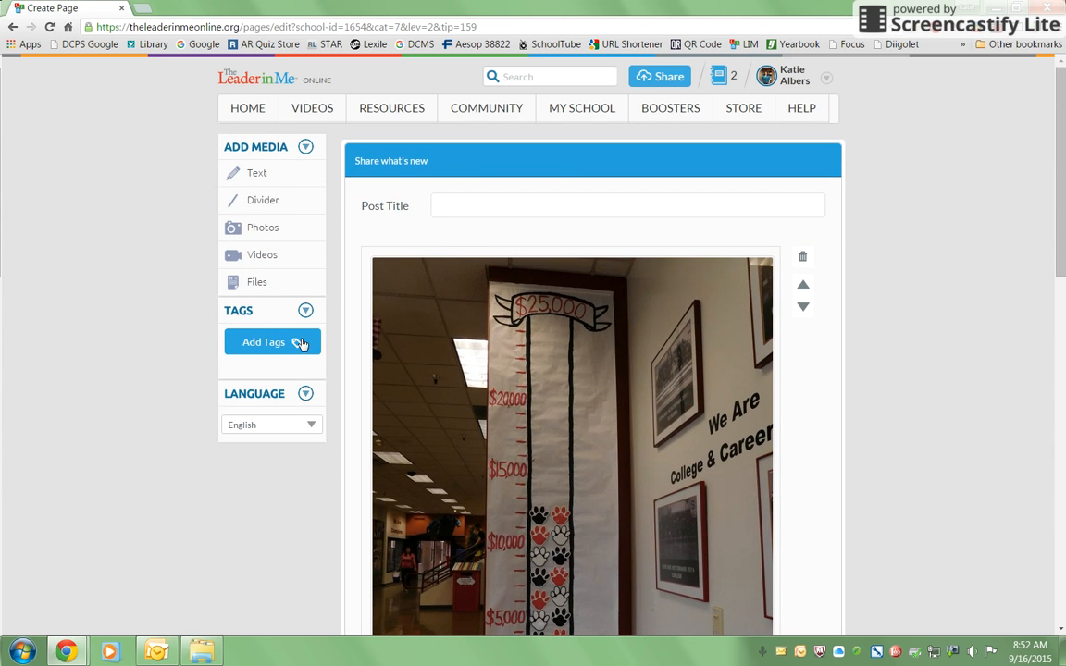
{"action": "left_click", "coordinate": [253, 178]}
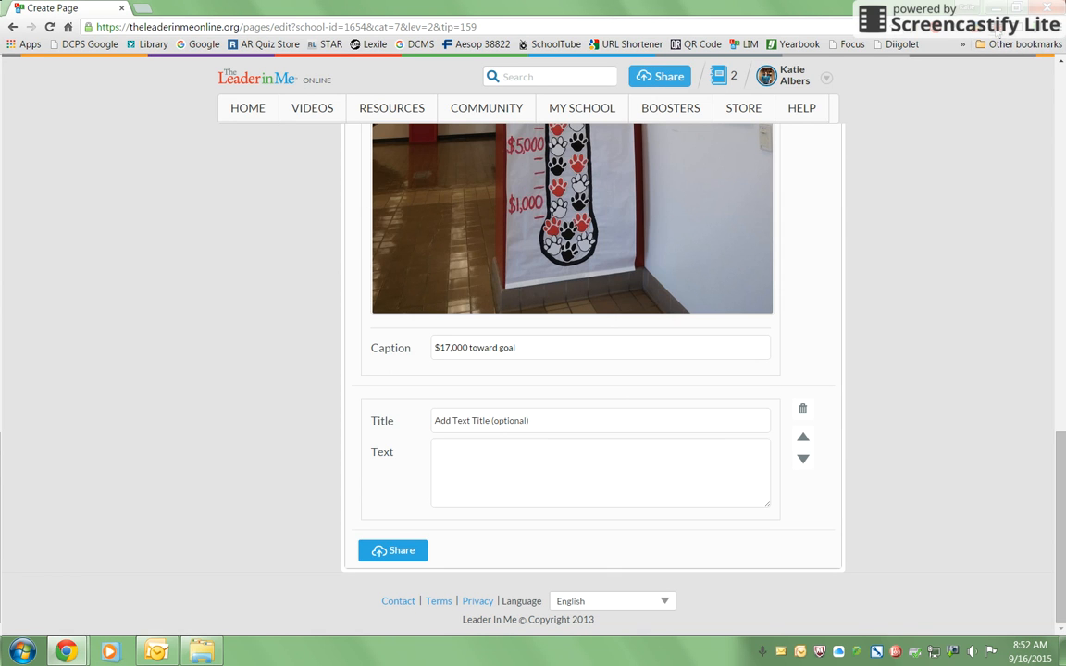
{"action": "left_click", "coordinate": [997, 28]}
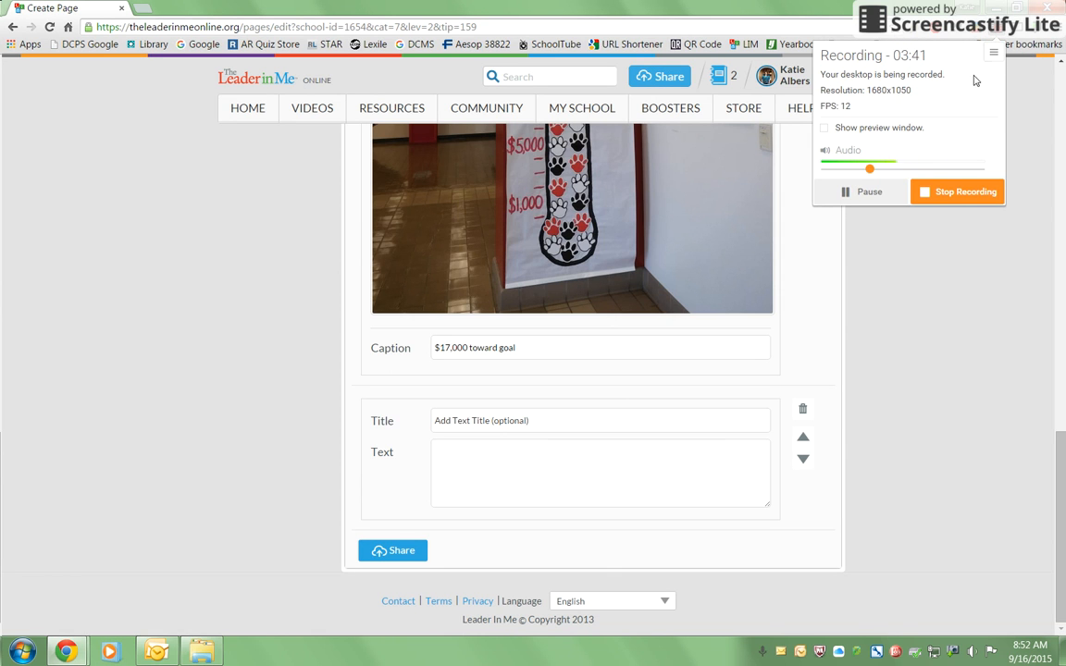
{"action": "left_click", "coordinate": [899, 190]}
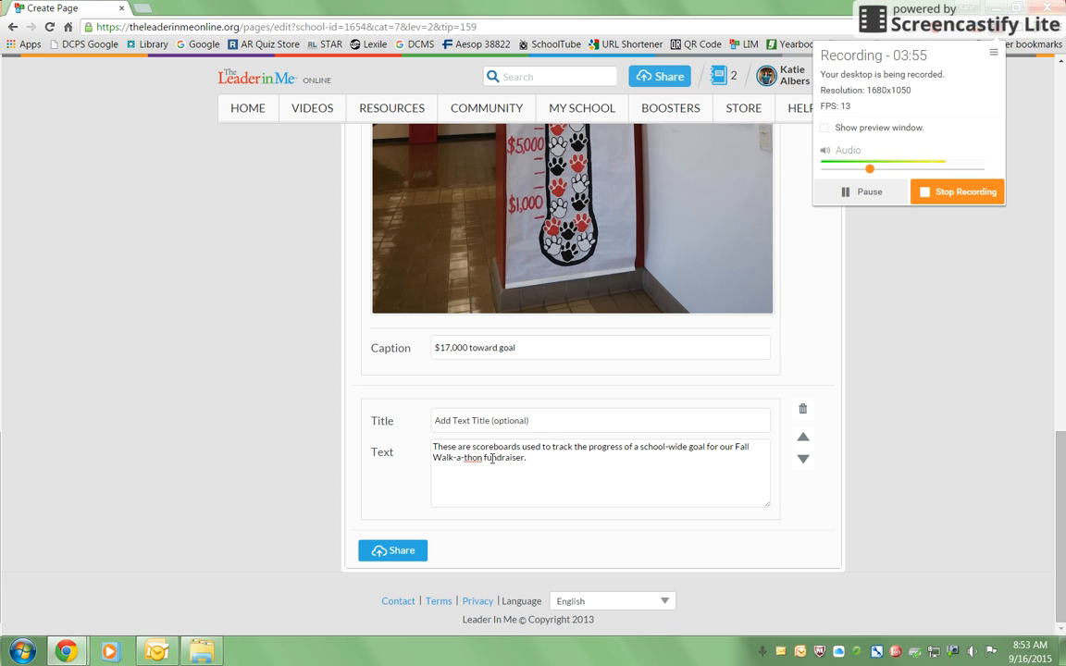
{"action": "scroll", "coordinate": [668, 452], "scroll_direction": "up", "scroll_amount": 5}
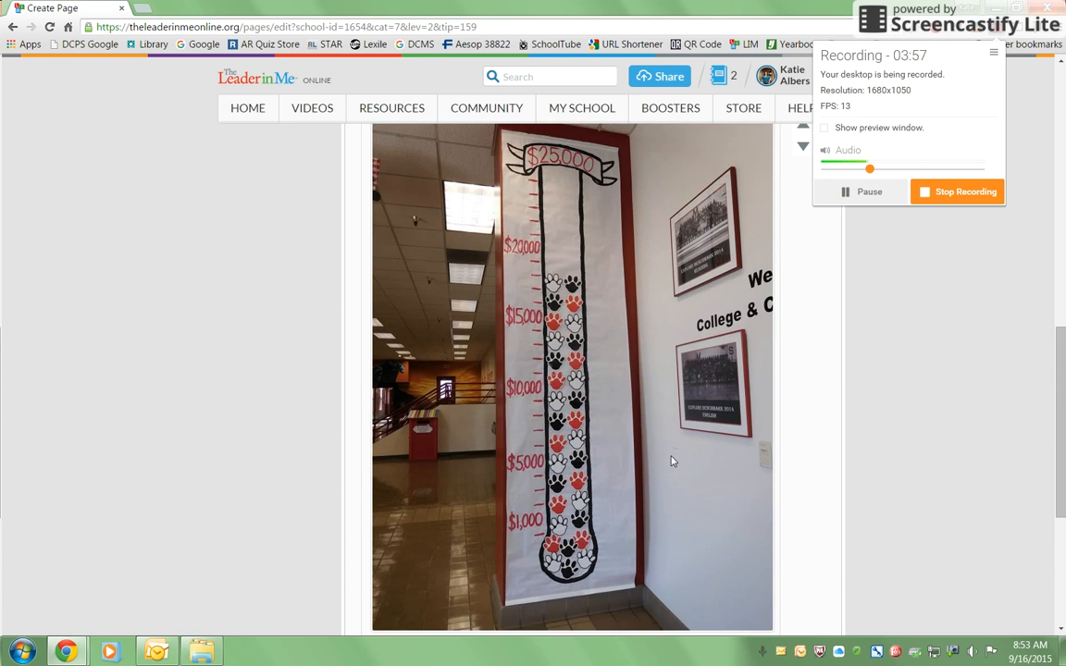
{"action": "scroll", "coordinate": [673, 463], "scroll_direction": "up", "scroll_amount": 7}
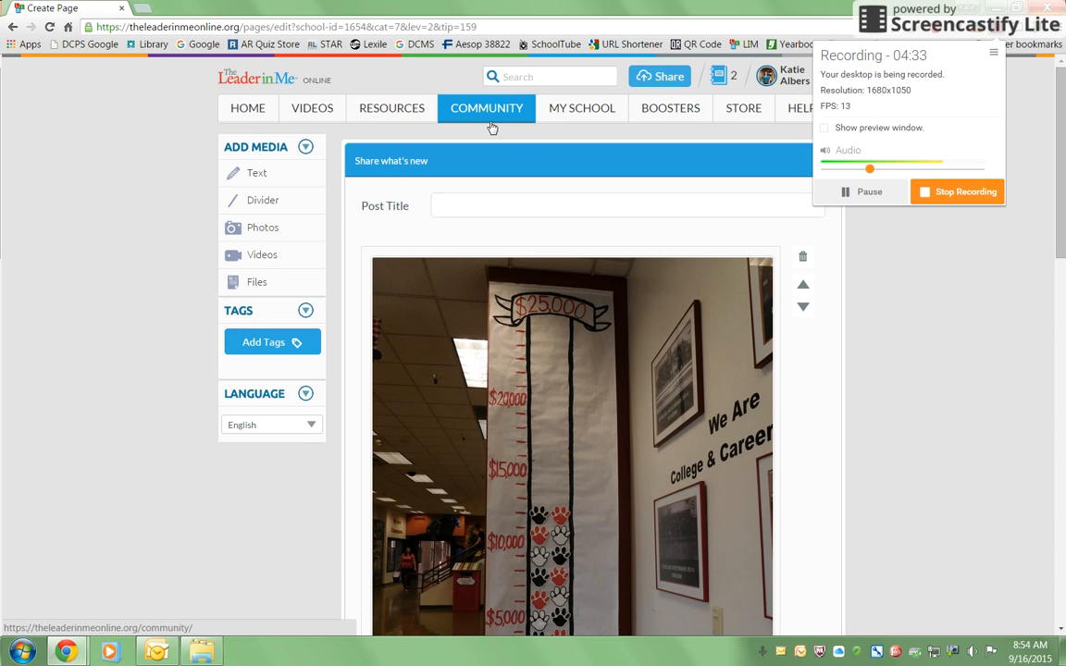
Title the post "DCMS Walk-a-thon Scoreboard".
{"action": "left_click", "coordinate": [509, 208]}
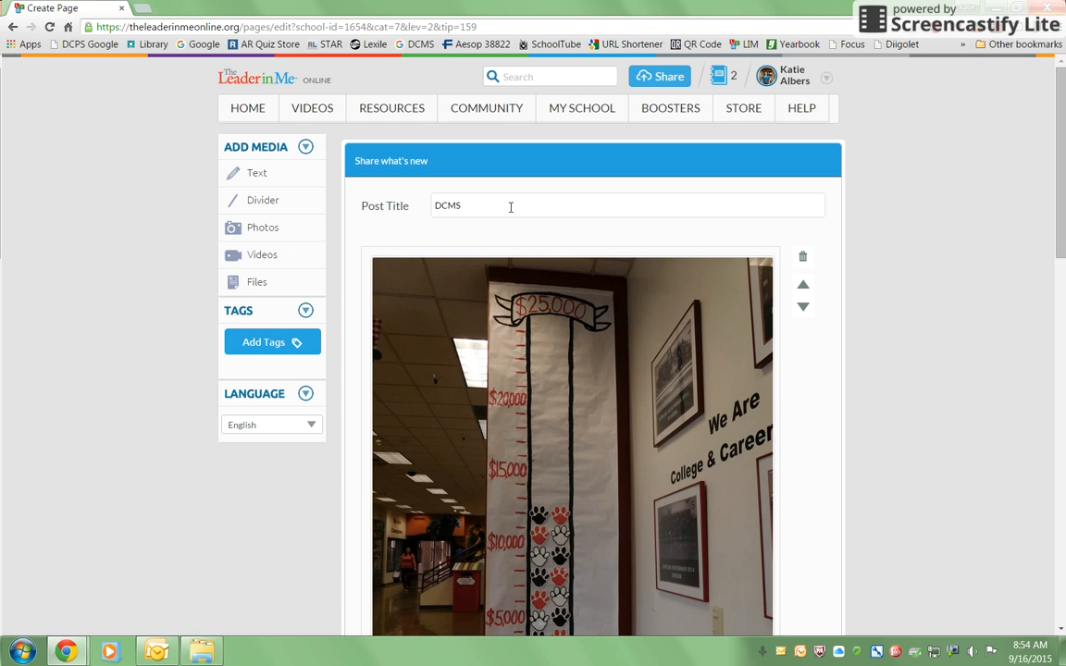
{"action": "type", "text": "Walk-a-thon Scoreboard"}
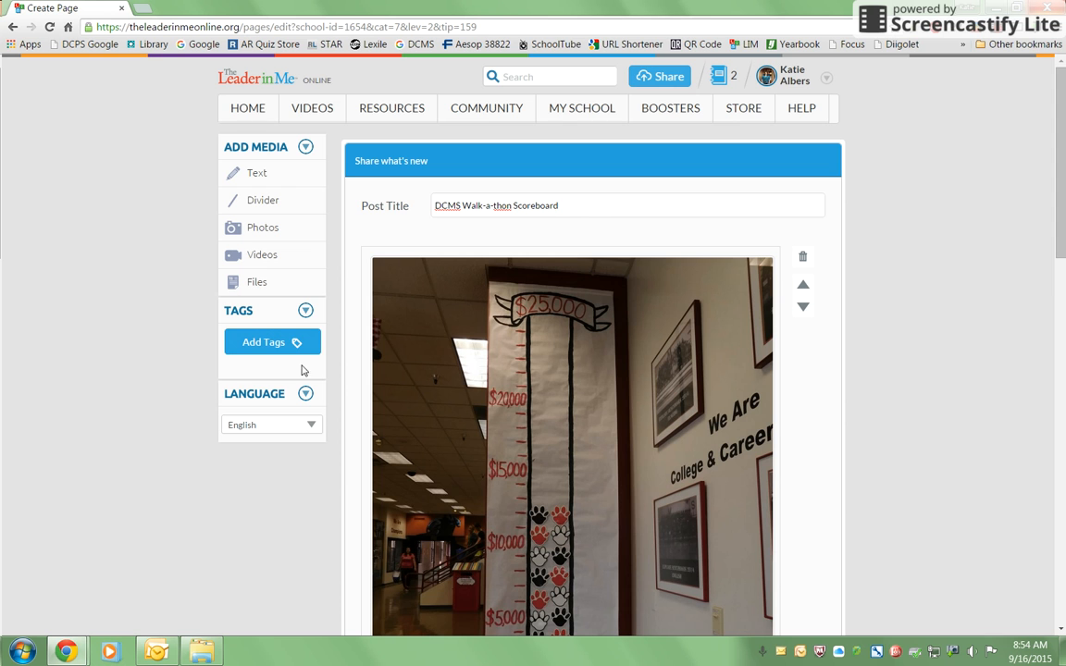
Tag the post with 6th Grade, 7th Grade, 8th Grade and Goal Tracking.
{"action": "left_click", "coordinate": [254, 349]}
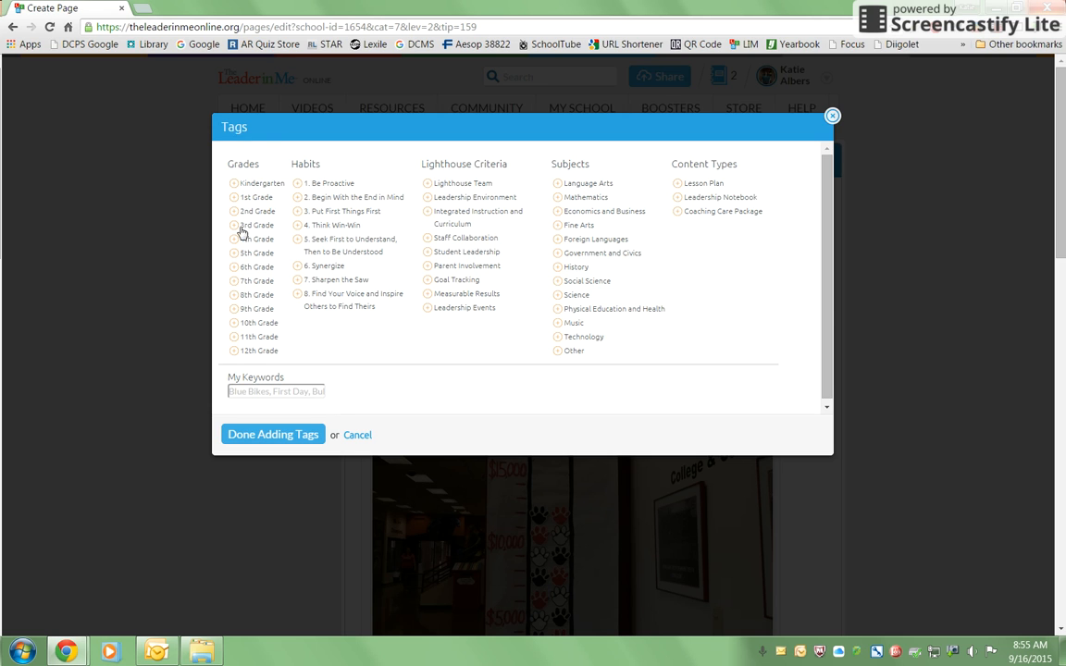
{"action": "left_click", "coordinate": [234, 280]}
{"action": "left_click", "coordinate": [234, 266]}
{"action": "left_click", "coordinate": [234, 296]}
{"action": "left_click", "coordinate": [449, 287]}
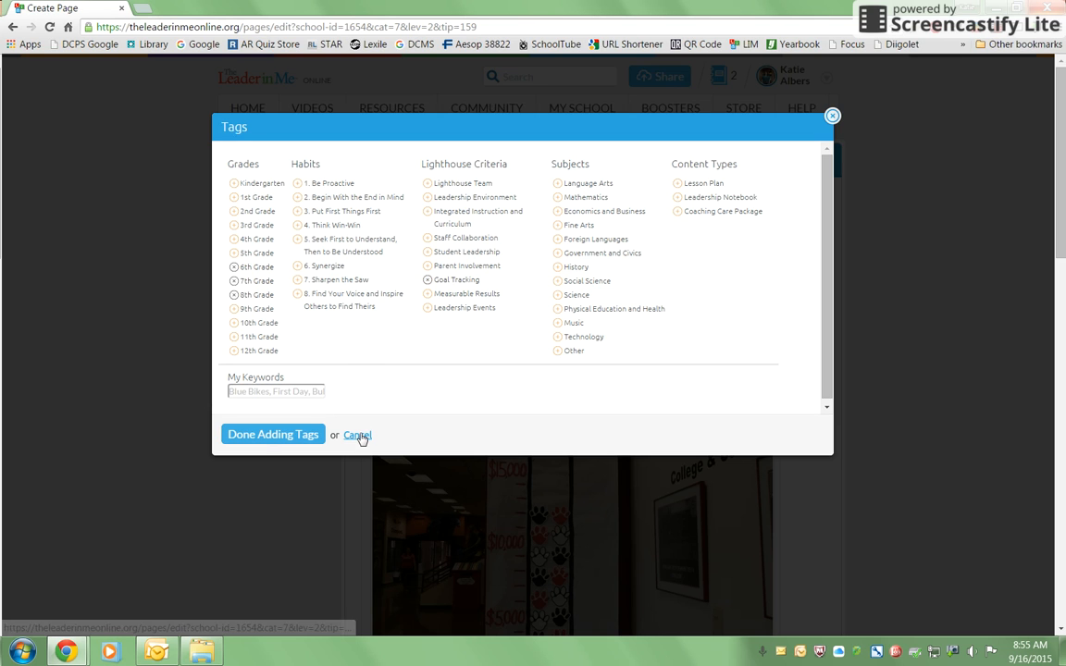
{"action": "left_click", "coordinate": [260, 435]}
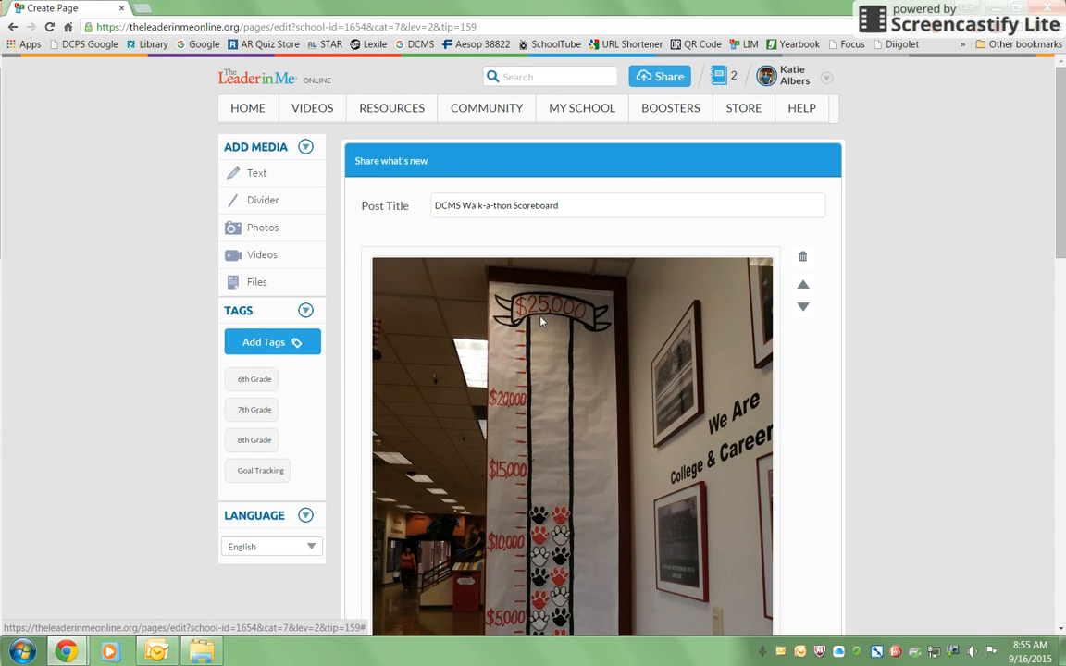
Share the finished Walk-a-thon scoreboard post.
{"action": "scroll", "coordinate": [568, 364], "scroll_direction": "down", "scroll_amount": 10}
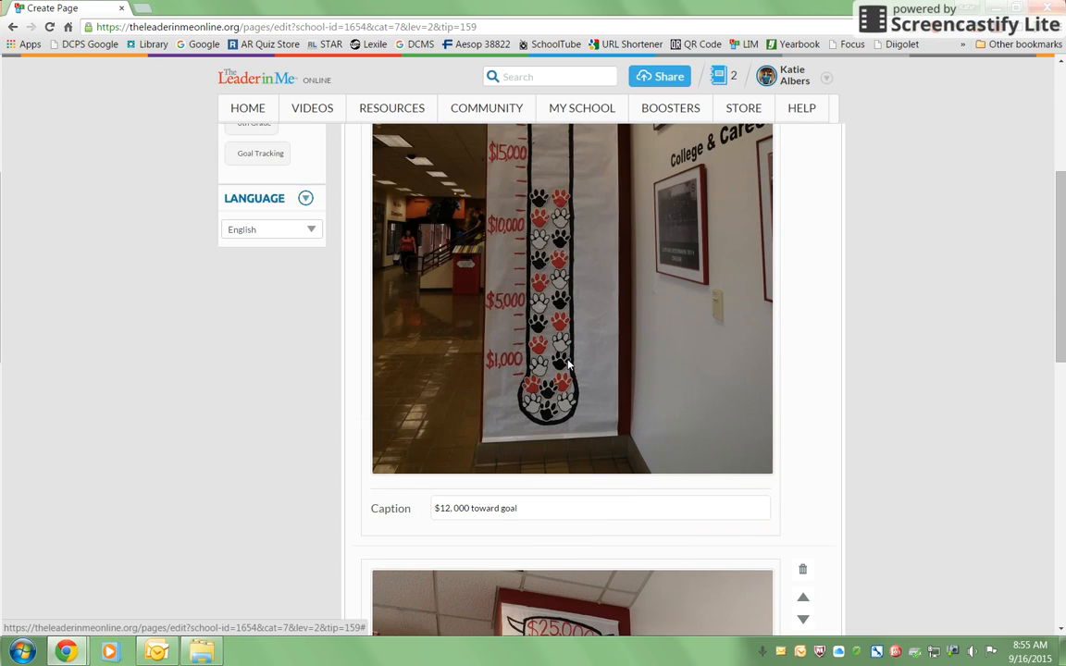
{"action": "scroll", "coordinate": [570, 366], "scroll_direction": "down", "scroll_amount": 4}
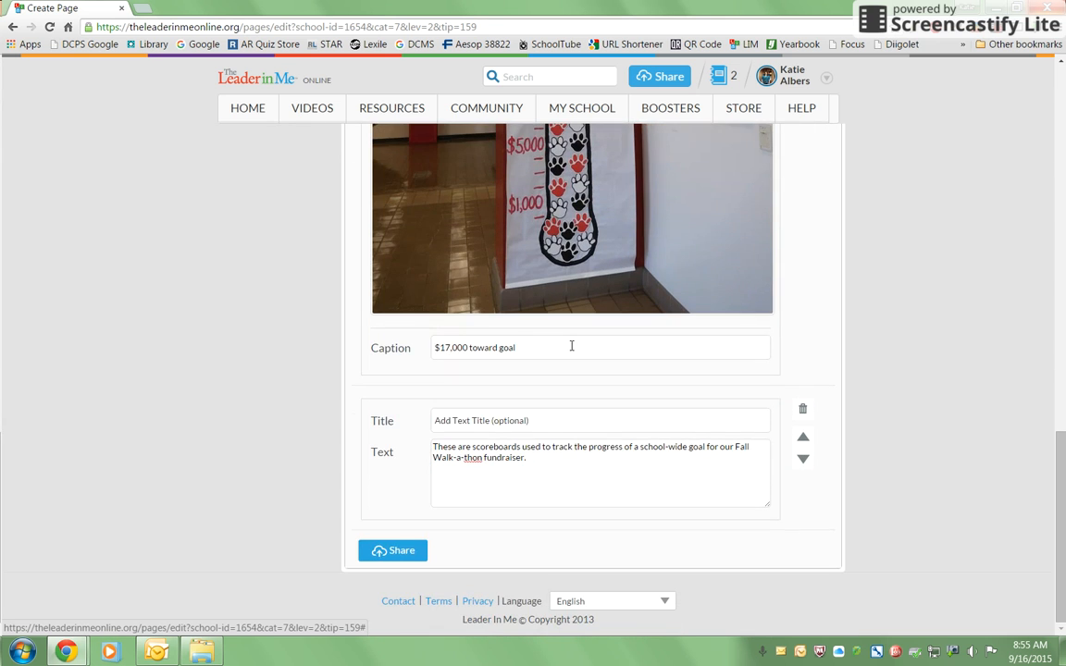
{"action": "left_click", "coordinate": [417, 555]}
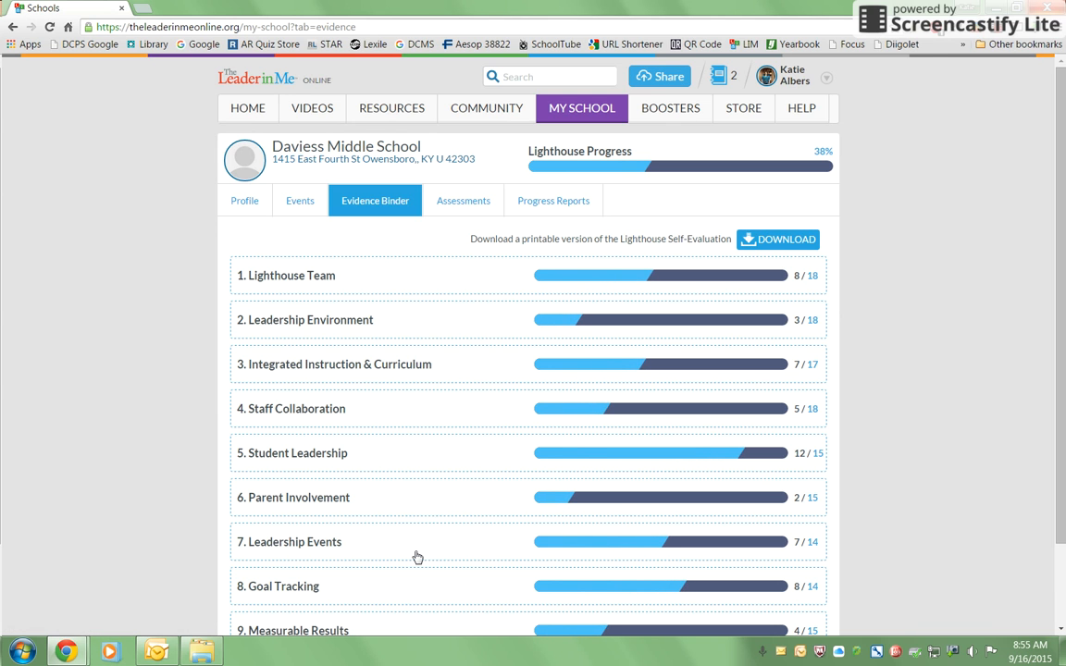
Open Goal Tracking Level 2 in the evidence binder and review the newly attached post.
{"action": "scroll", "coordinate": [416, 555], "scroll_direction": "down", "scroll_amount": 2}
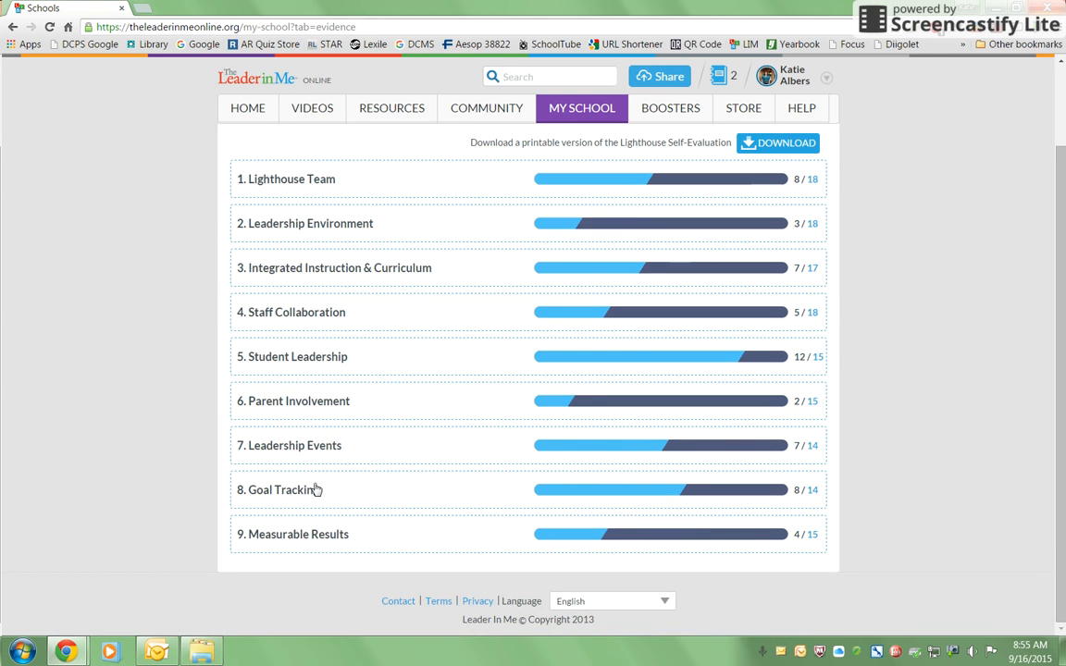
{"action": "left_click", "coordinate": [315, 489]}
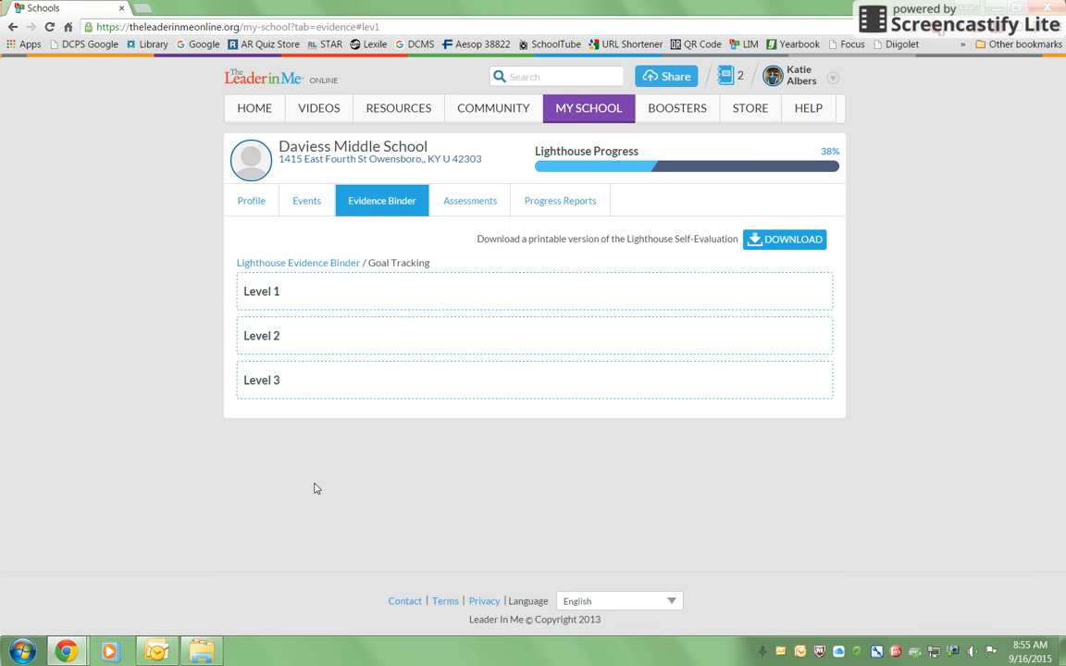
{"action": "left_click", "coordinate": [335, 344]}
{"action": "scroll", "coordinate": [446, 529], "scroll_direction": "down", "scroll_amount": 3}
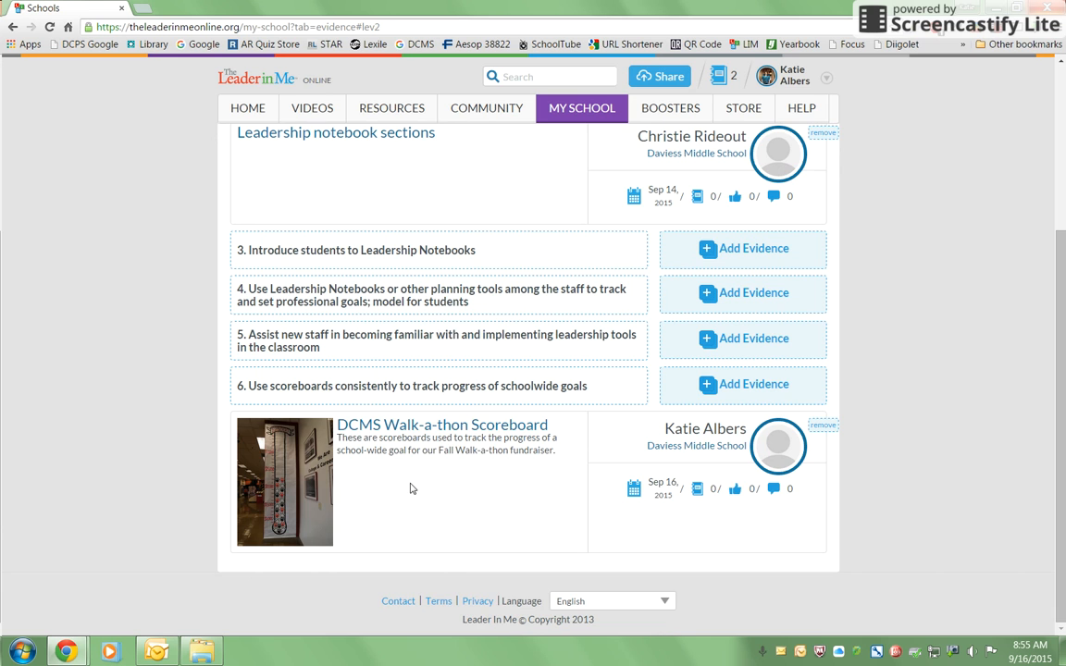
{"action": "scroll", "coordinate": [411, 489], "scroll_direction": "up", "scroll_amount": 3}
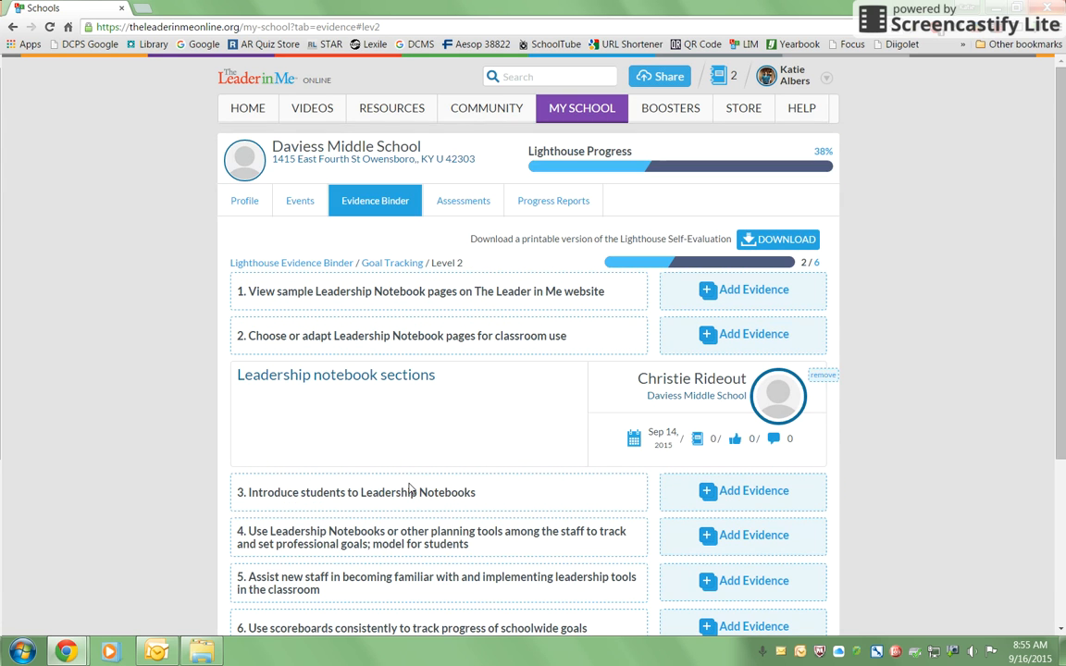
Open the community feed and review the shared scoreboard post.
{"action": "left_click", "coordinate": [496, 109]}
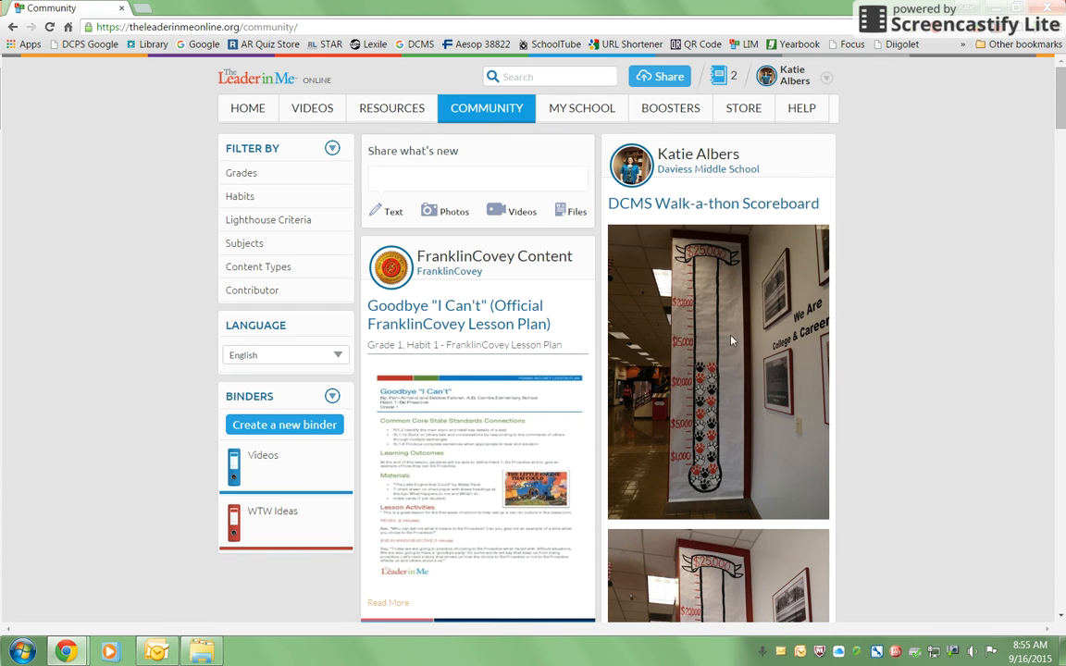
{"action": "scroll", "coordinate": [722, 390], "scroll_direction": "down", "scroll_amount": 4}
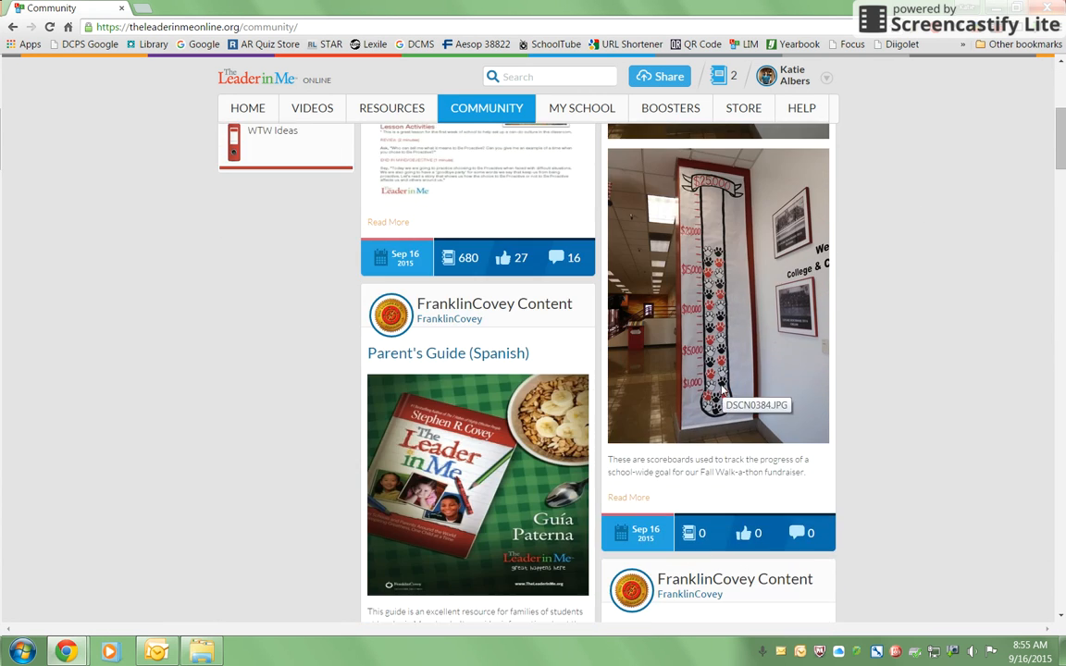
{"action": "scroll", "coordinate": [771, 361], "scroll_direction": "up", "scroll_amount": 3}
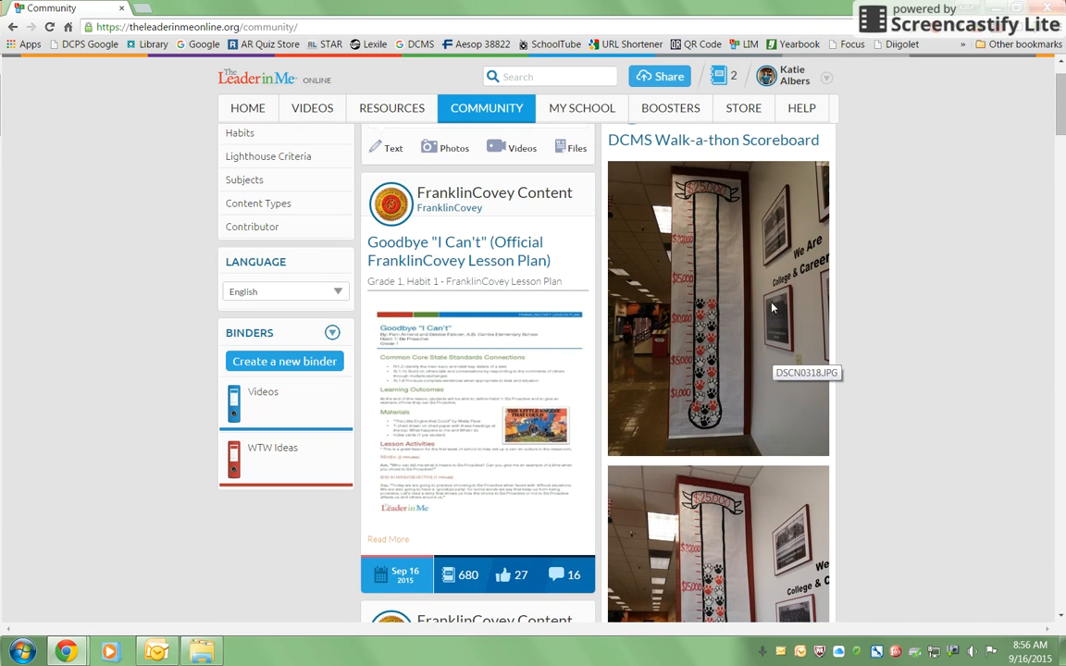
Create a new evidence post for Leadership Environment Level 1, item 3 on capturing the school mission statement.
{"action": "mouse_move", "coordinate": [585, 111]}
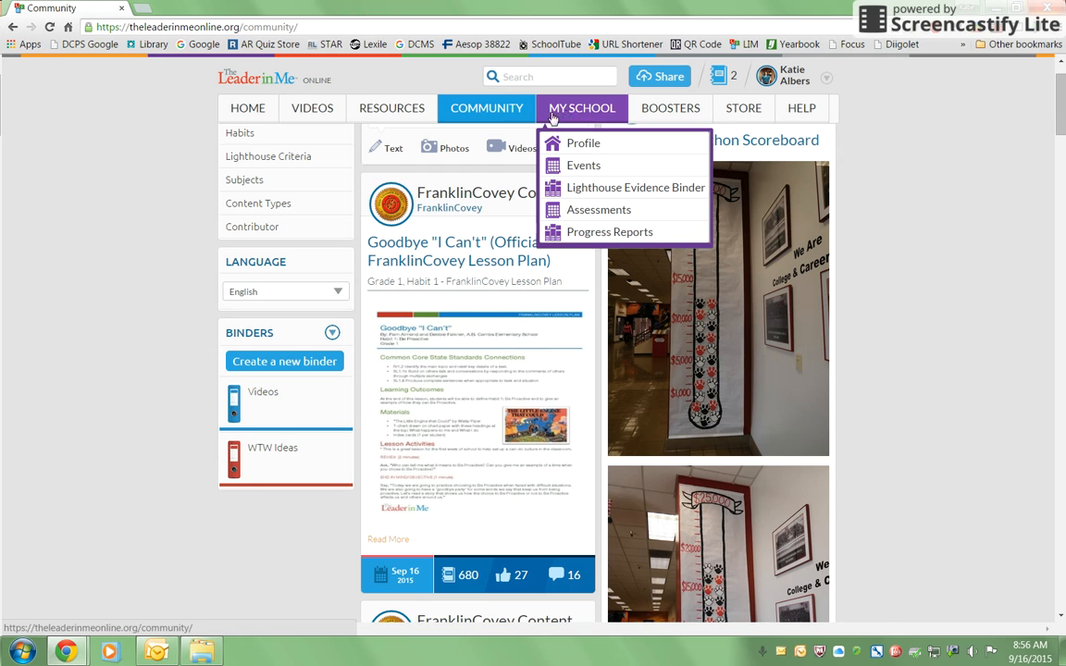
{"action": "left_click", "coordinate": [609, 189]}
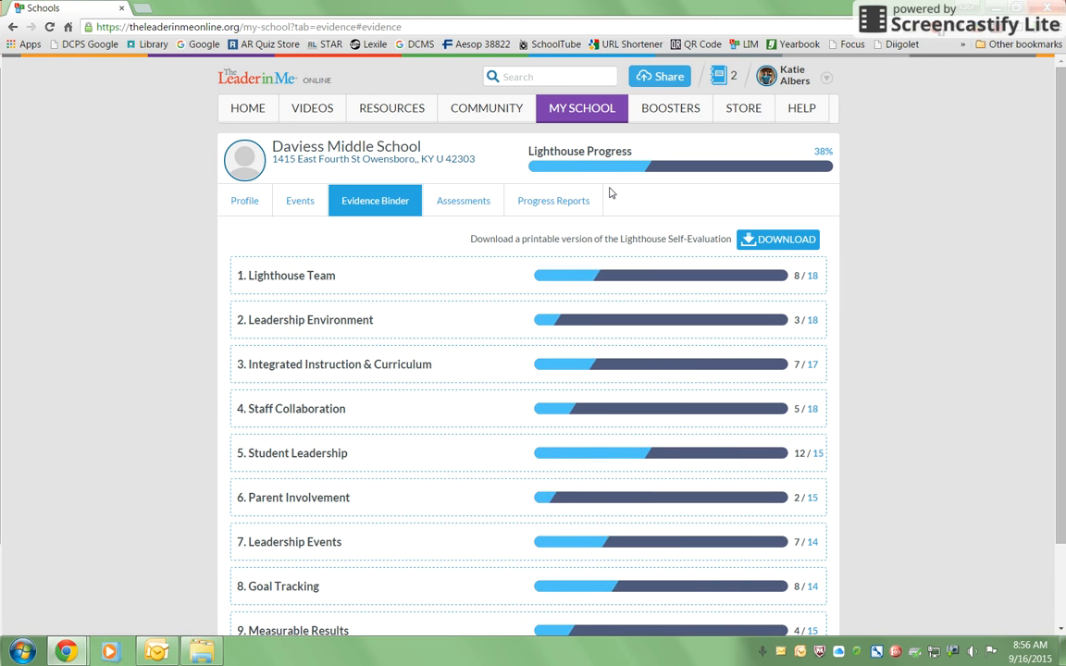
{"action": "left_click", "coordinate": [359, 324]}
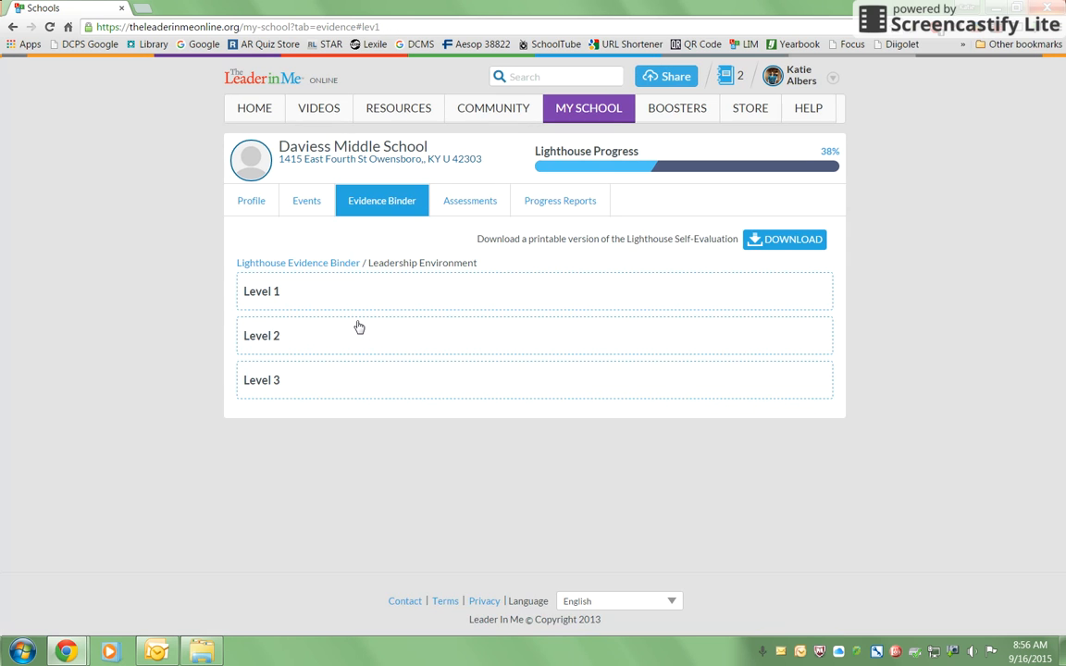
{"action": "left_click", "coordinate": [354, 290]}
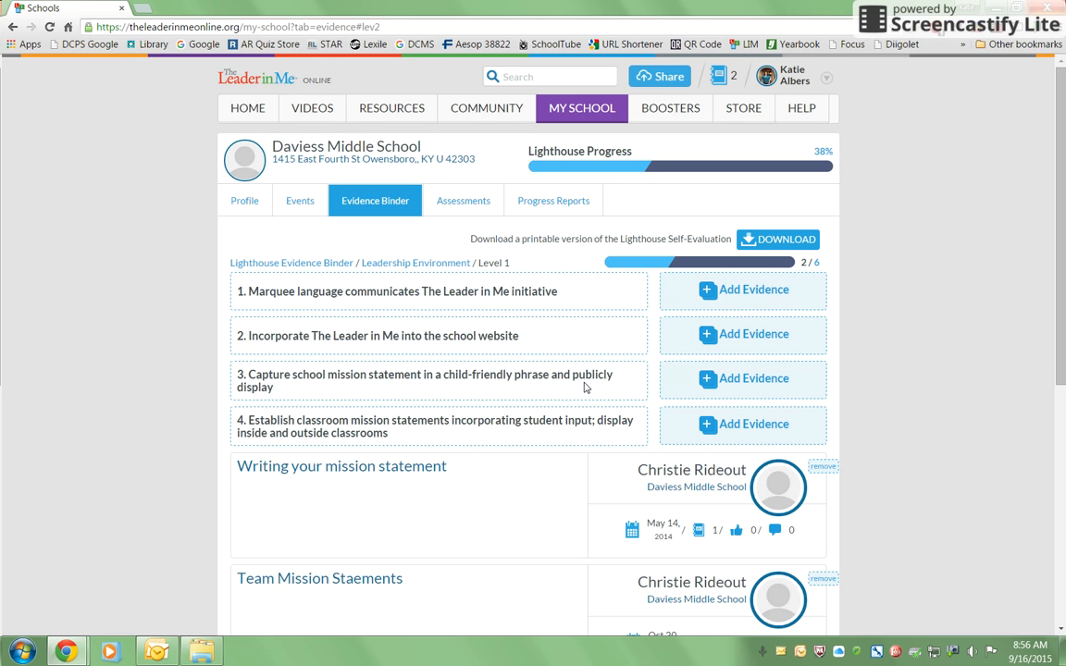
{"action": "left_click", "coordinate": [748, 387]}
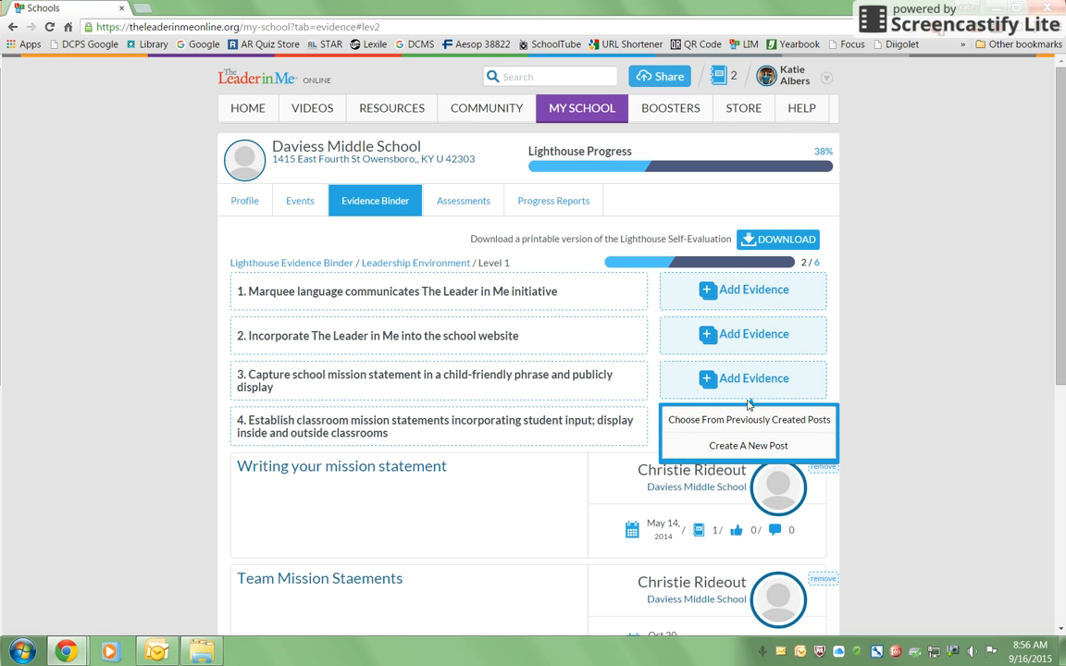
{"action": "left_click", "coordinate": [748, 445]}
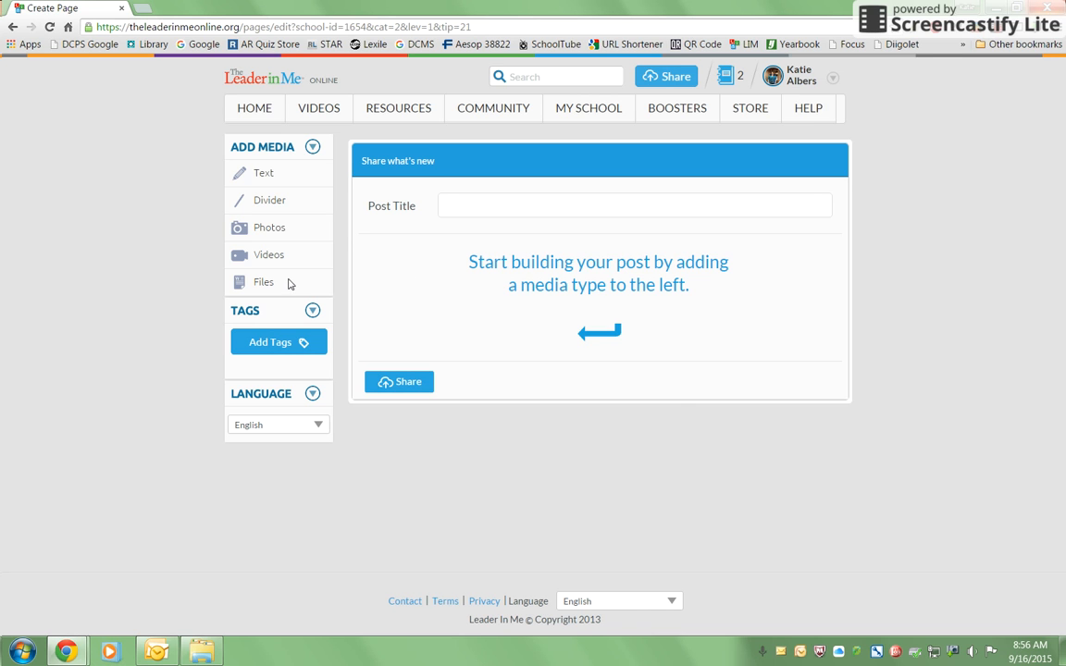
Add a photo block and upload the image DSCN0382.
{"action": "left_click", "coordinate": [277, 229]}
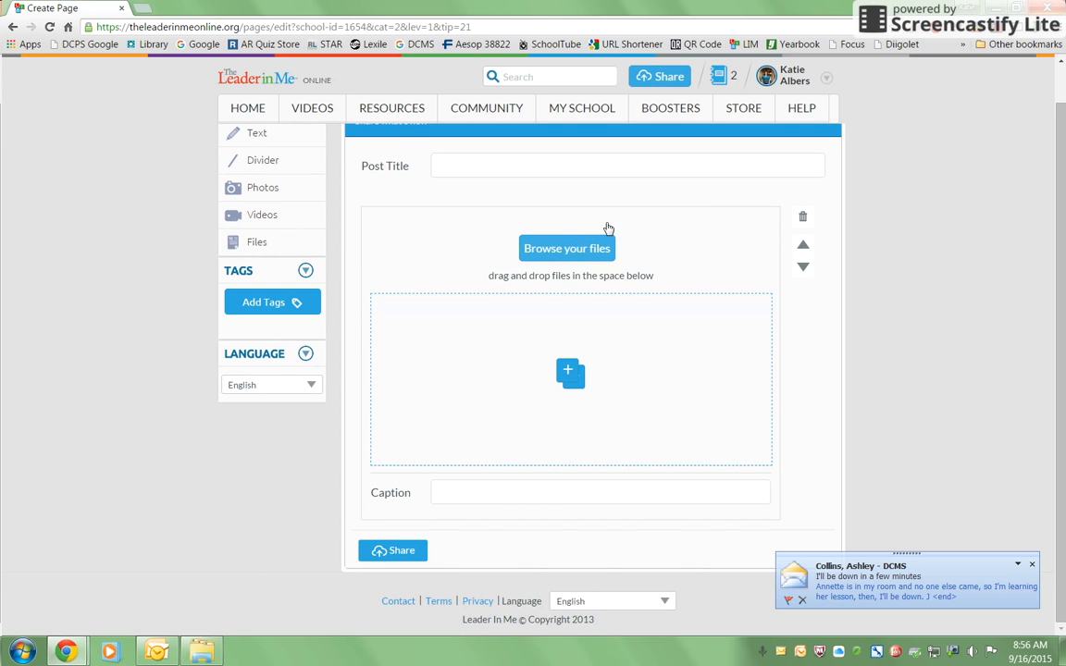
{"action": "left_click", "coordinate": [600, 247]}
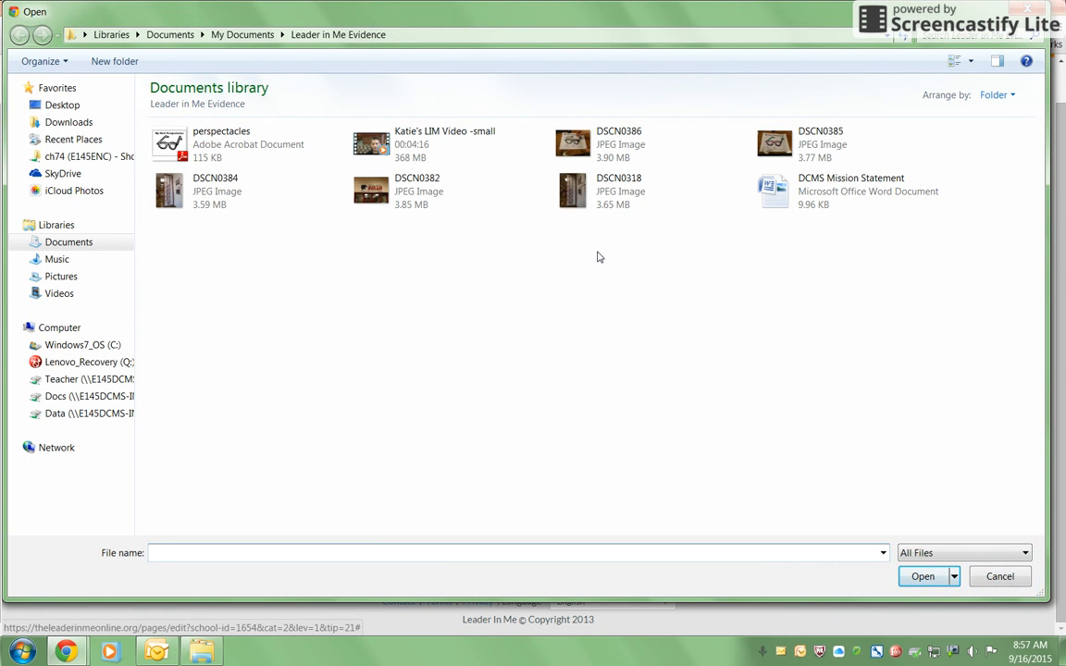
{"action": "left_click", "coordinate": [389, 190]}
{"action": "left_click", "coordinate": [912, 579]}
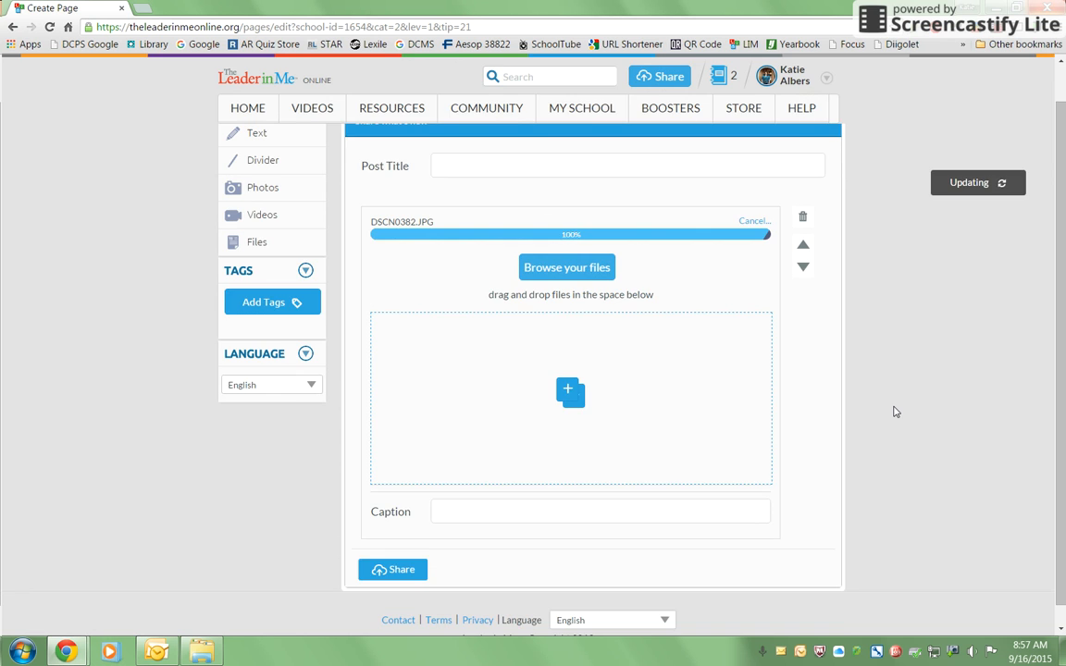
Add a files block and upload the document "DCMS Mission Statement".
{"action": "scroll", "coordinate": [962, 229], "scroll_direction": "down", "scroll_amount": 1}
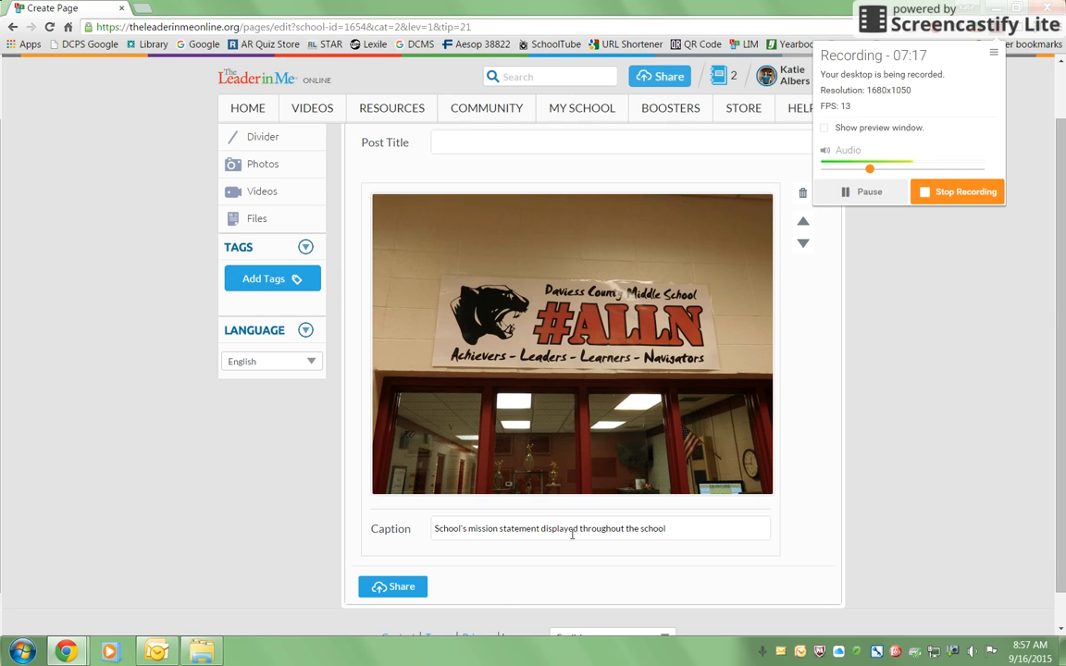
{"action": "scroll", "coordinate": [664, 527], "scroll_direction": "down", "scroll_amount": 1}
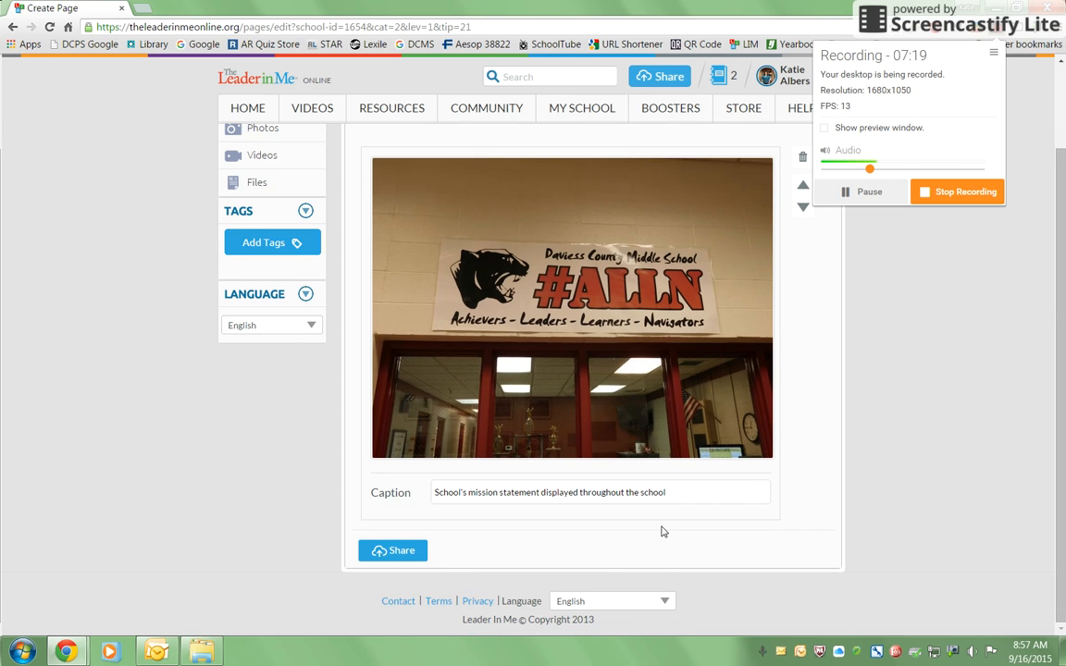
{"action": "scroll", "coordinate": [663, 529], "scroll_direction": "up", "scroll_amount": 1}
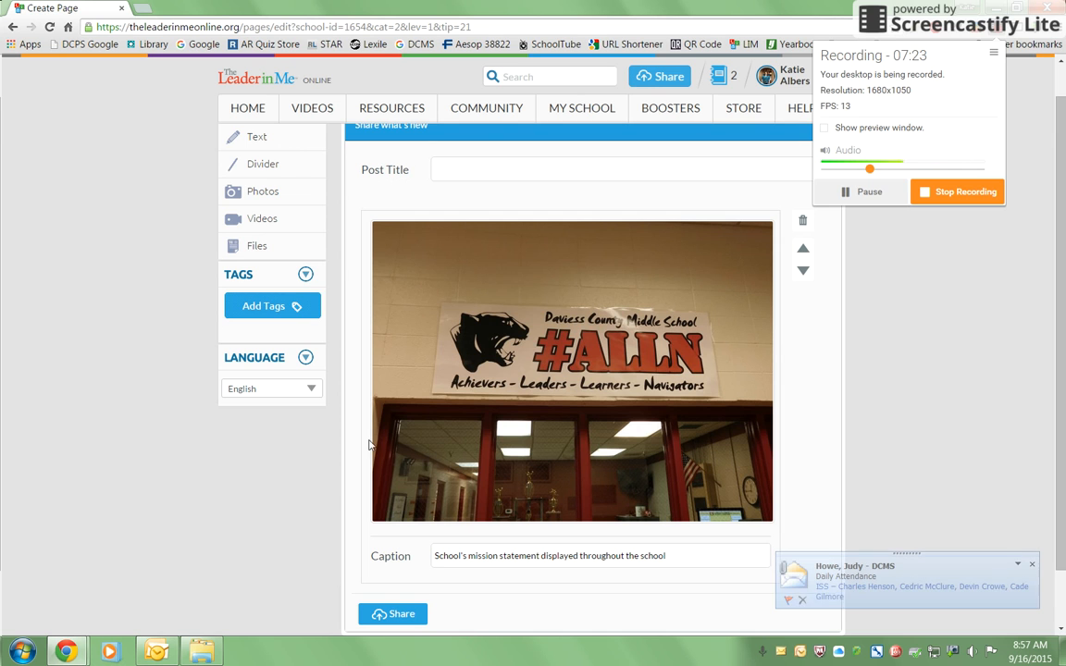
{"action": "left_click", "coordinate": [250, 252]}
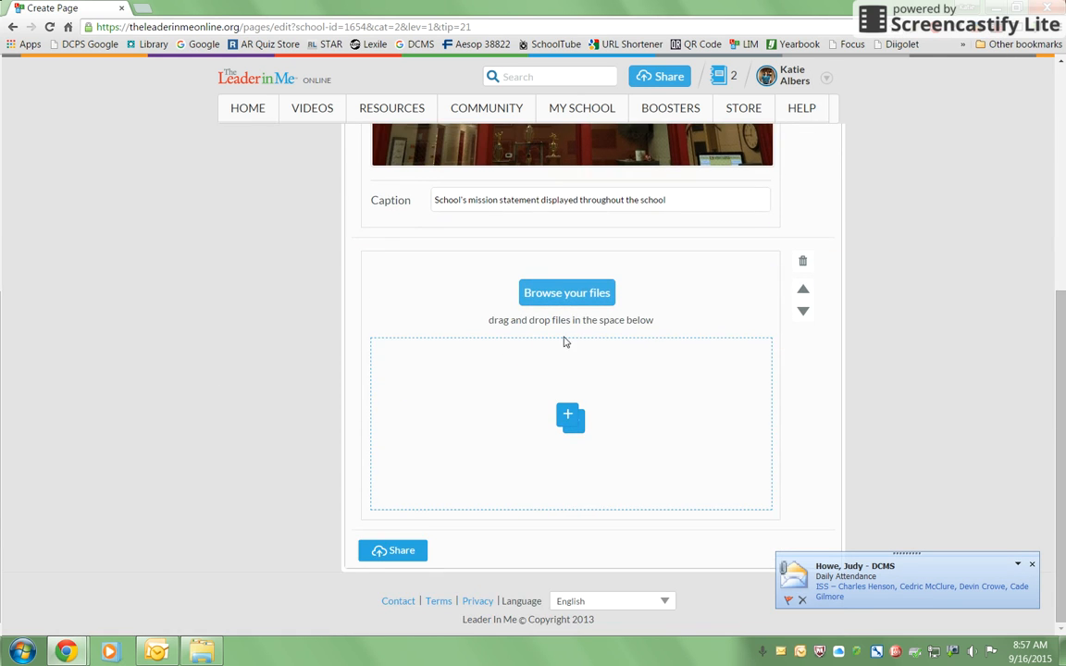
{"action": "left_click", "coordinate": [587, 292]}
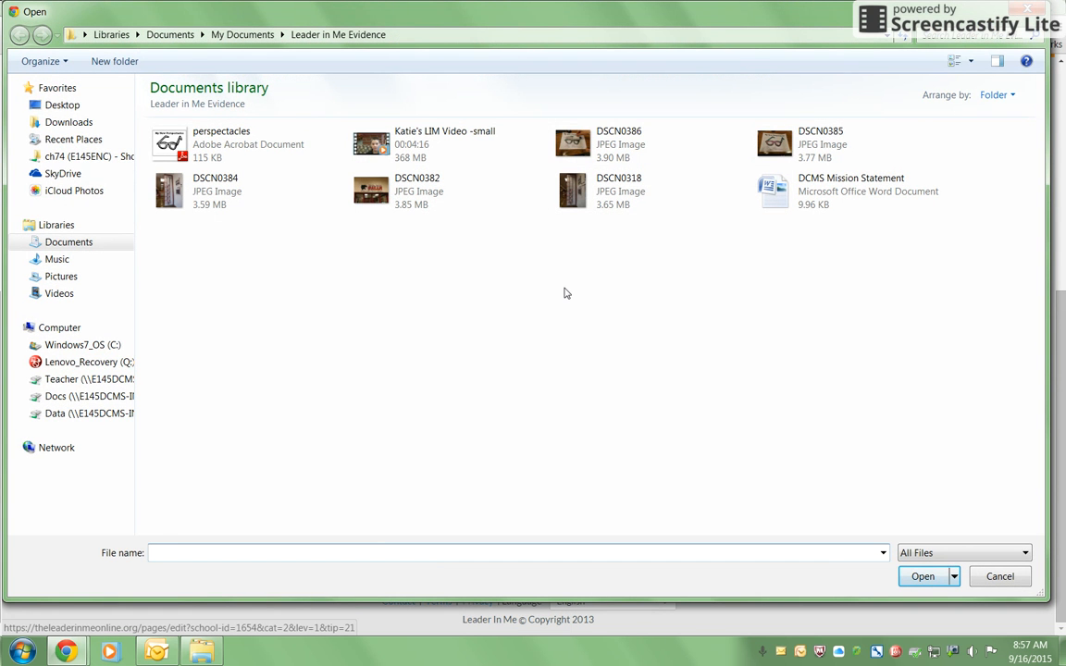
{"action": "left_click", "coordinate": [858, 199]}
{"action": "left_click", "coordinate": [930, 576]}
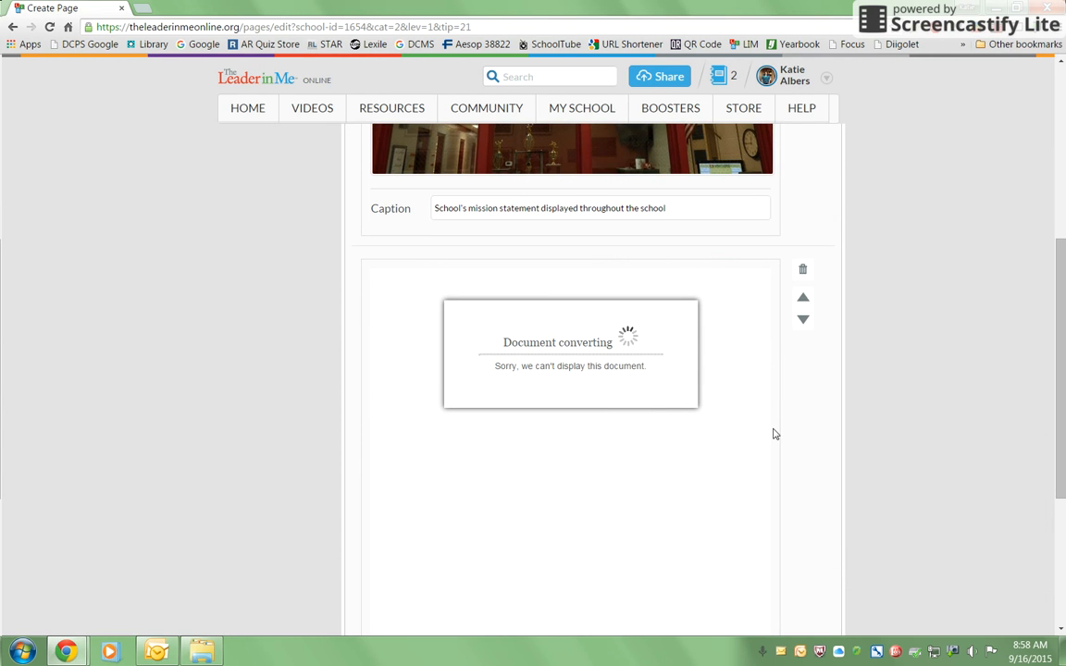
{"action": "scroll", "coordinate": [774, 434], "scroll_direction": "down", "scroll_amount": 3}
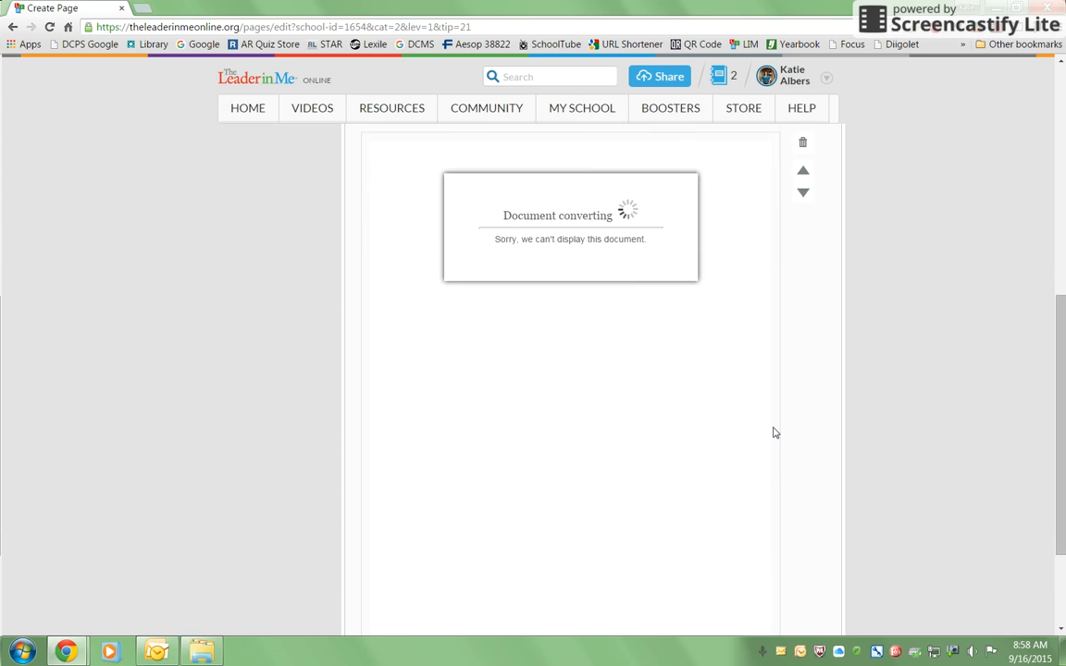
{"action": "scroll", "coordinate": [773, 430], "scroll_direction": "up", "scroll_amount": 3}
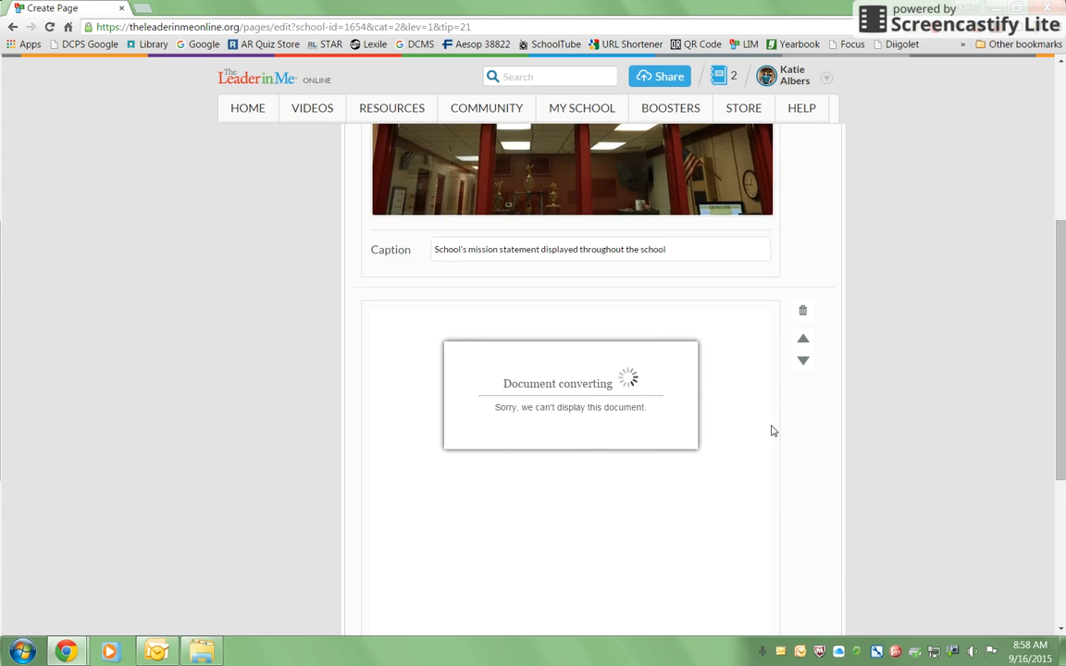
{"action": "scroll", "coordinate": [773, 430], "scroll_direction": "down", "scroll_amount": 3}
{"action": "scroll", "coordinate": [695, 453], "scroll_direction": "up", "scroll_amount": 10}
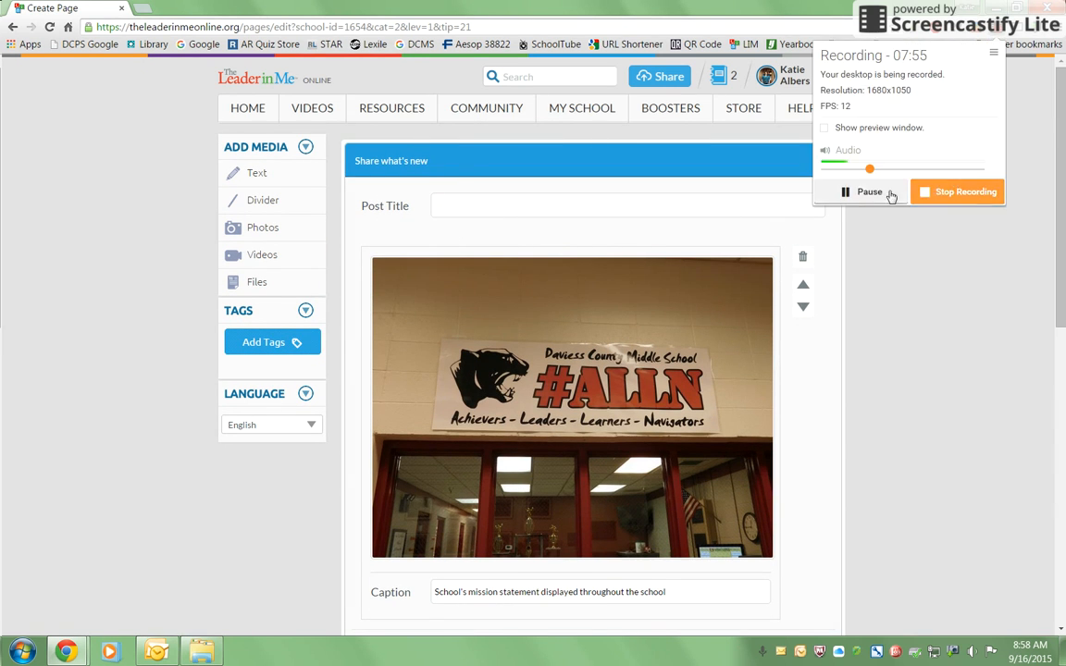
Title the post "DCMS Mission Statement Display" and tag it 6th Grade, 7th Grade, 8th Grade and Leadership Environment.
{"action": "left_click", "coordinate": [600, 207]}
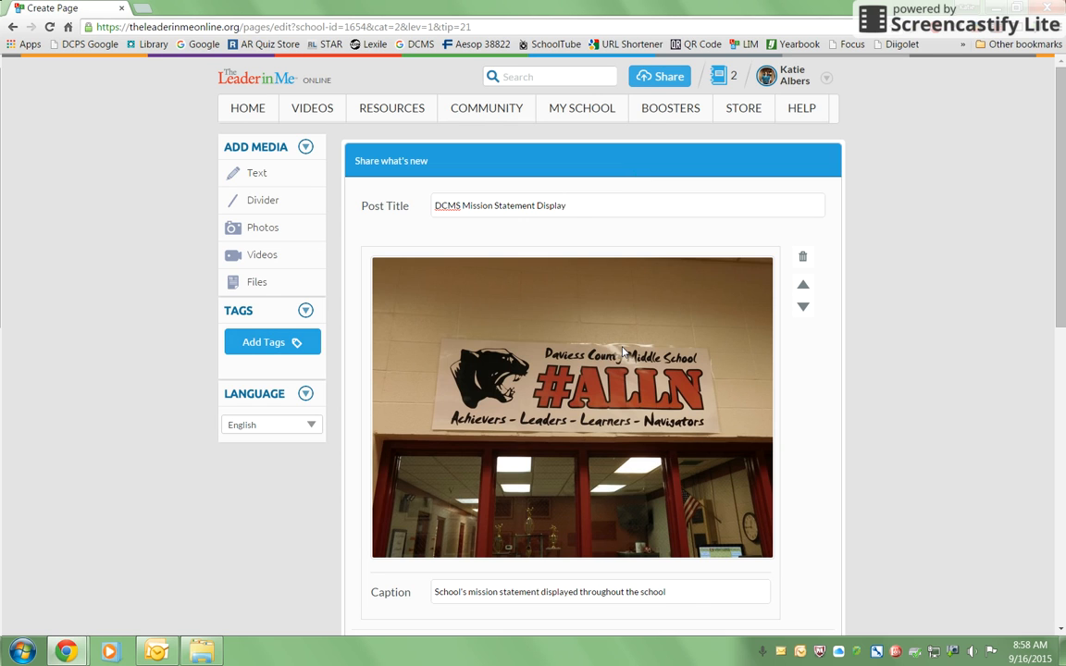
{"action": "left_click", "coordinate": [294, 345]}
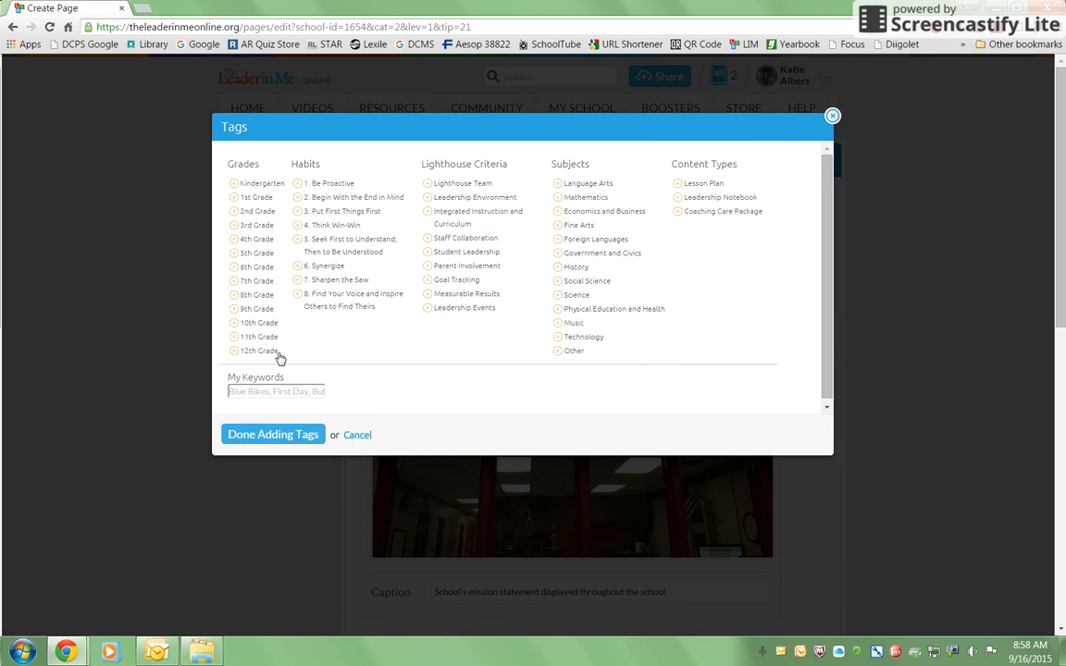
{"action": "left_click", "coordinate": [234, 267]}
{"action": "left_click", "coordinate": [236, 282]}
{"action": "left_click", "coordinate": [235, 295]}
{"action": "left_click", "coordinate": [426, 198]}
{"action": "left_click", "coordinate": [309, 433]}
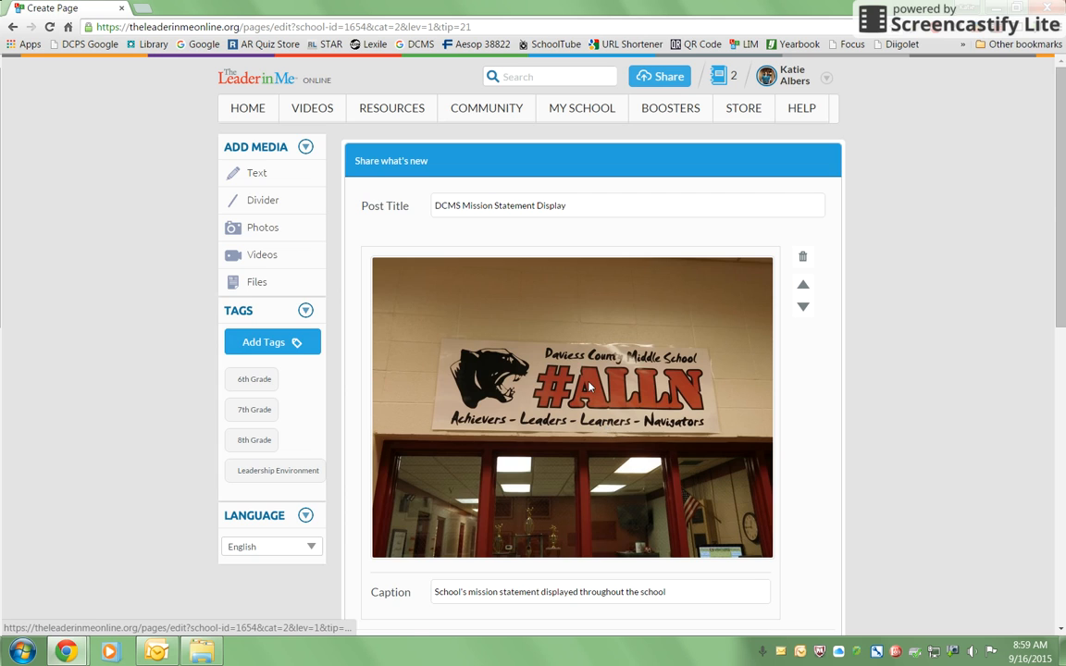
Share the finished evidence post.
{"action": "scroll", "coordinate": [588, 387], "scroll_direction": "down", "scroll_amount": 6}
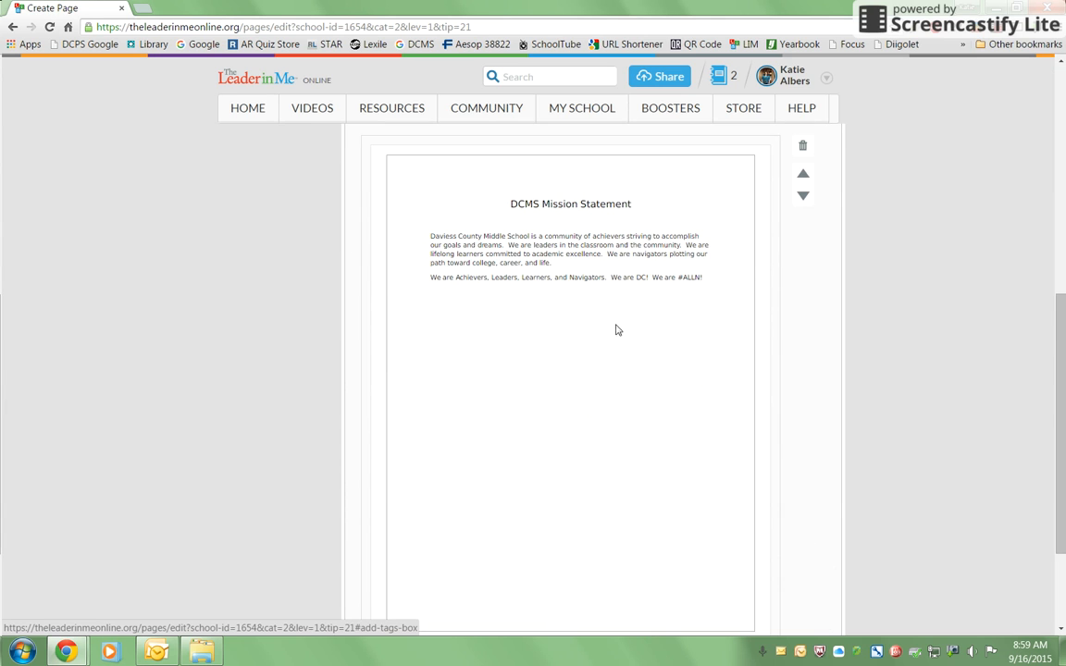
{"action": "scroll", "coordinate": [613, 282], "scroll_direction": "down", "scroll_amount": 3}
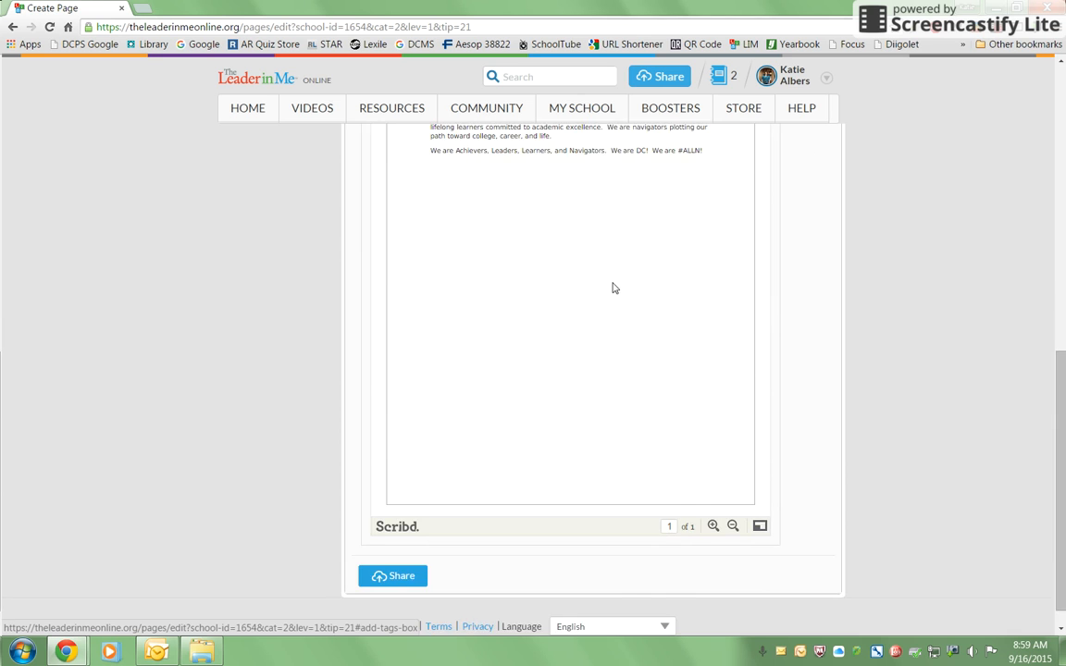
{"action": "left_click", "coordinate": [410, 553]}
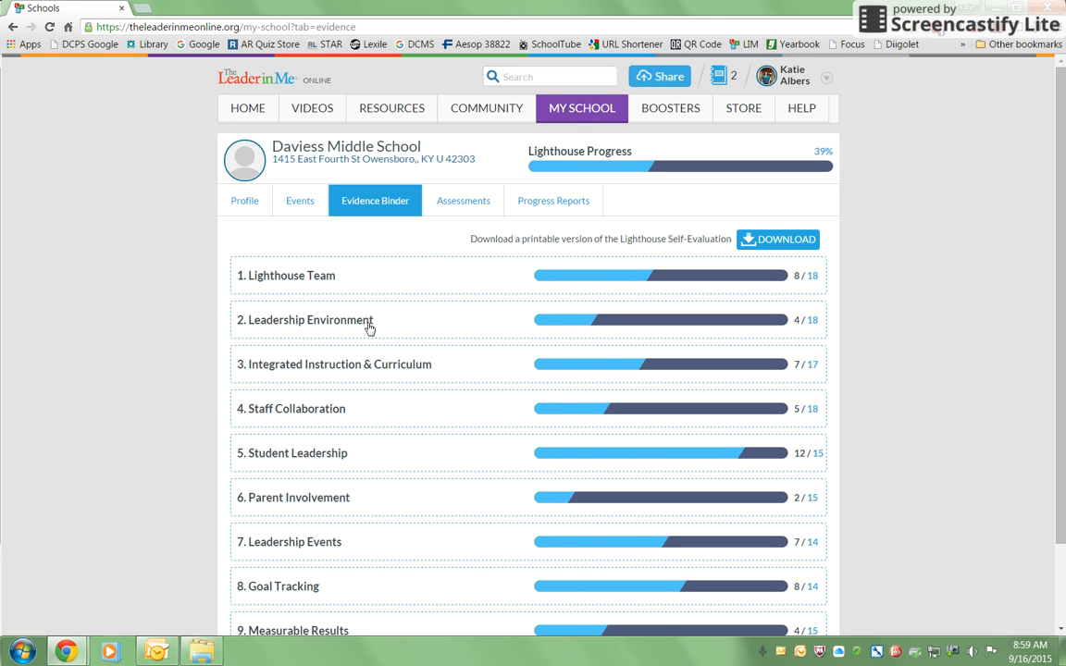
Check the new post under Leadership Environment Level 1 in the evidence binder and in the community feed.
{"action": "left_click", "coordinate": [324, 321]}
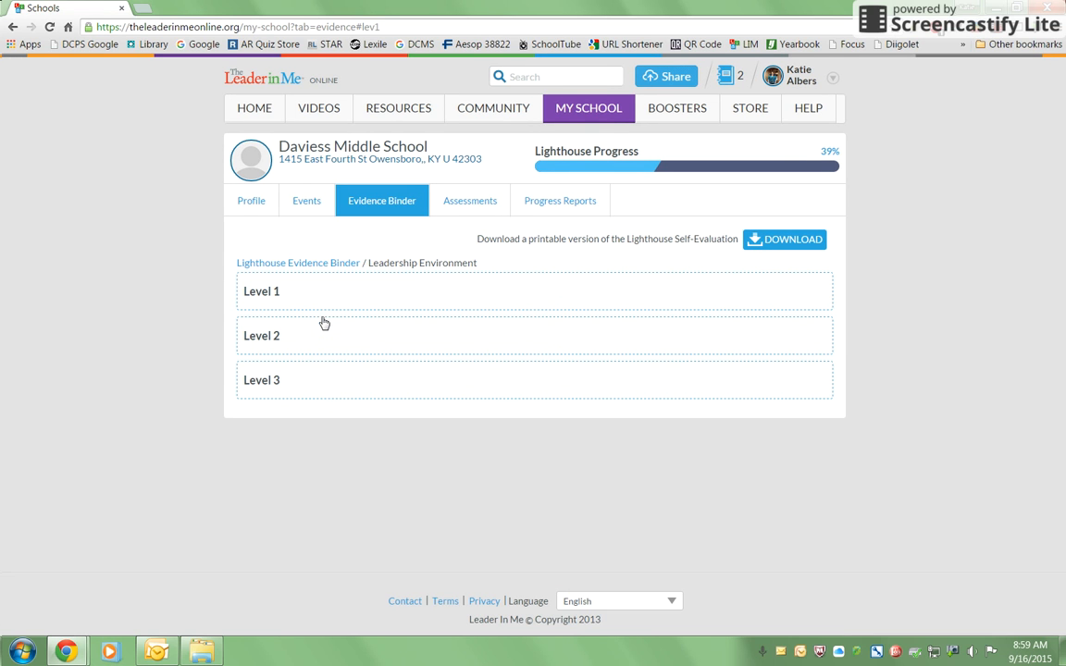
{"action": "left_click", "coordinate": [302, 293]}
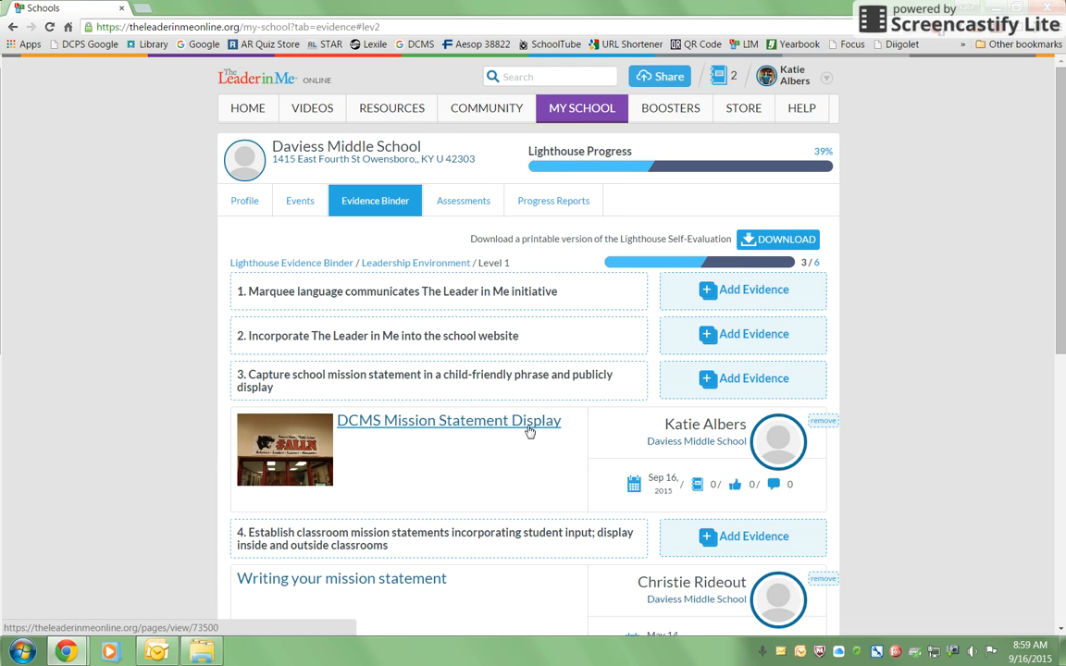
{"action": "left_click", "coordinate": [493, 111]}
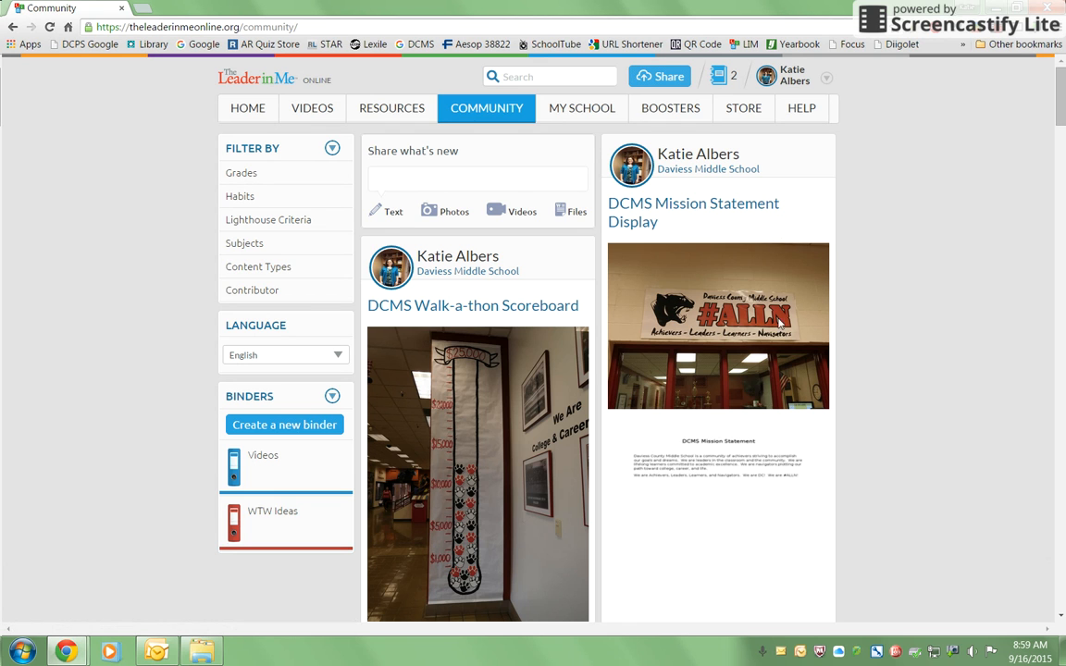
{"action": "mouse_move", "coordinate": [555, 114]}
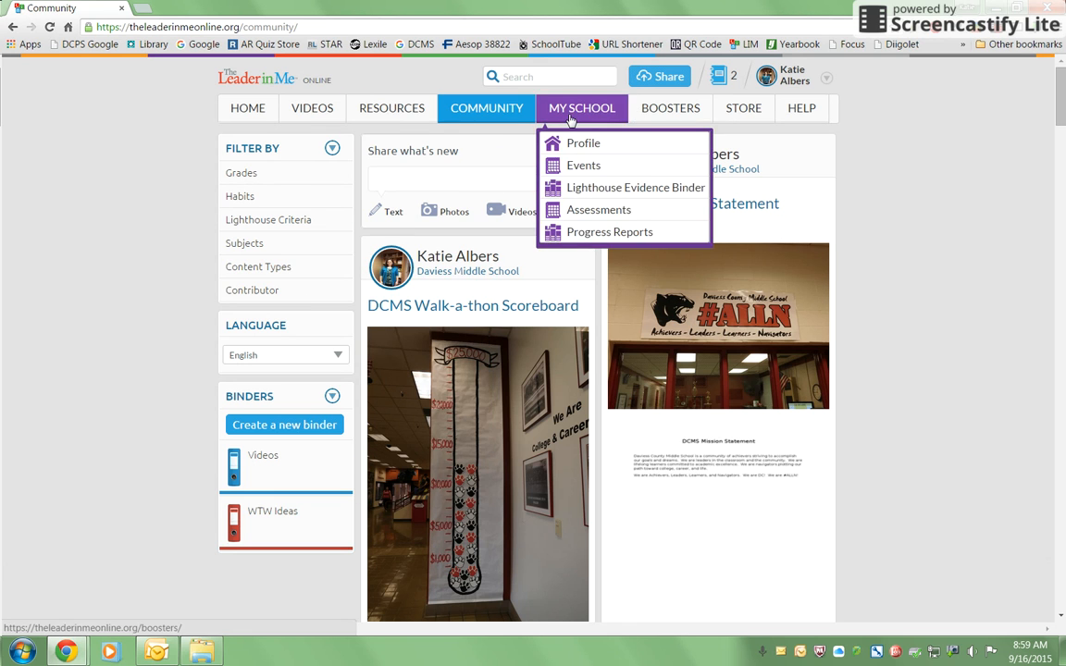